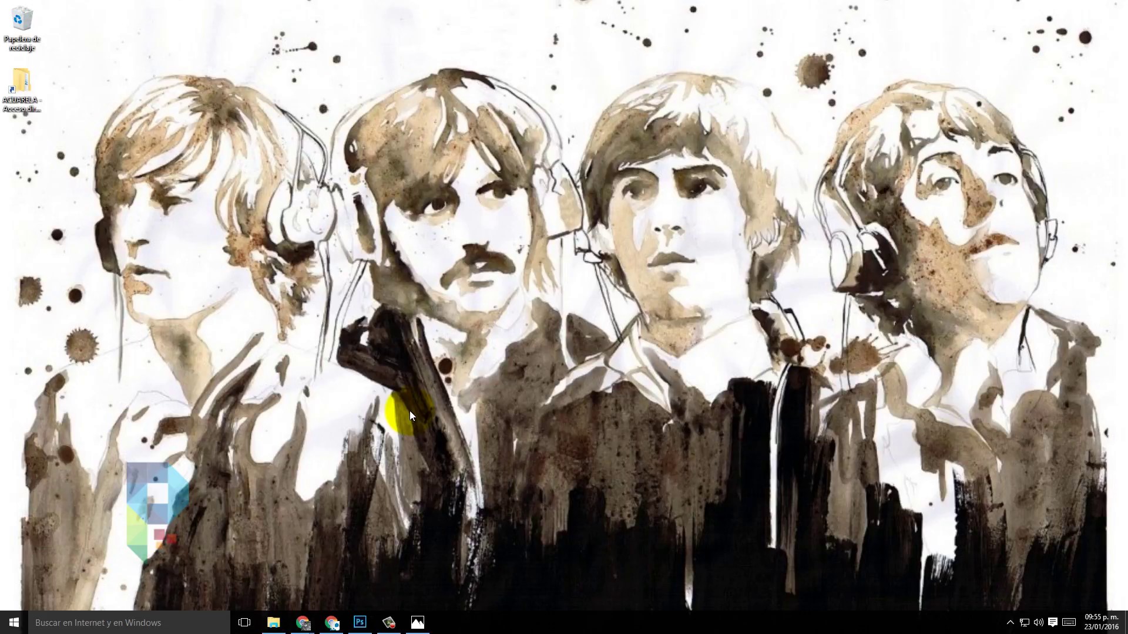
Step: Browse the 'principito planeta' Google Images results, then switch to the Flickr 'Wee planets' album
{"action": "left_click", "coordinate": [303, 623]}
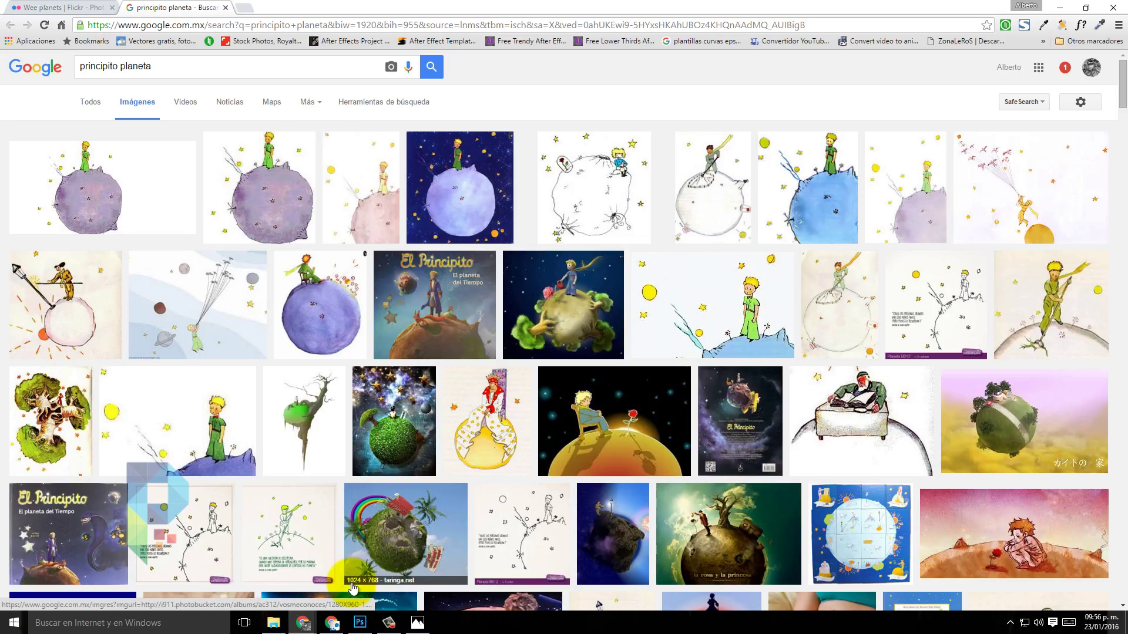
{"action": "scroll", "coordinate": [366, 365], "scroll_direction": "down", "scroll_amount": 2}
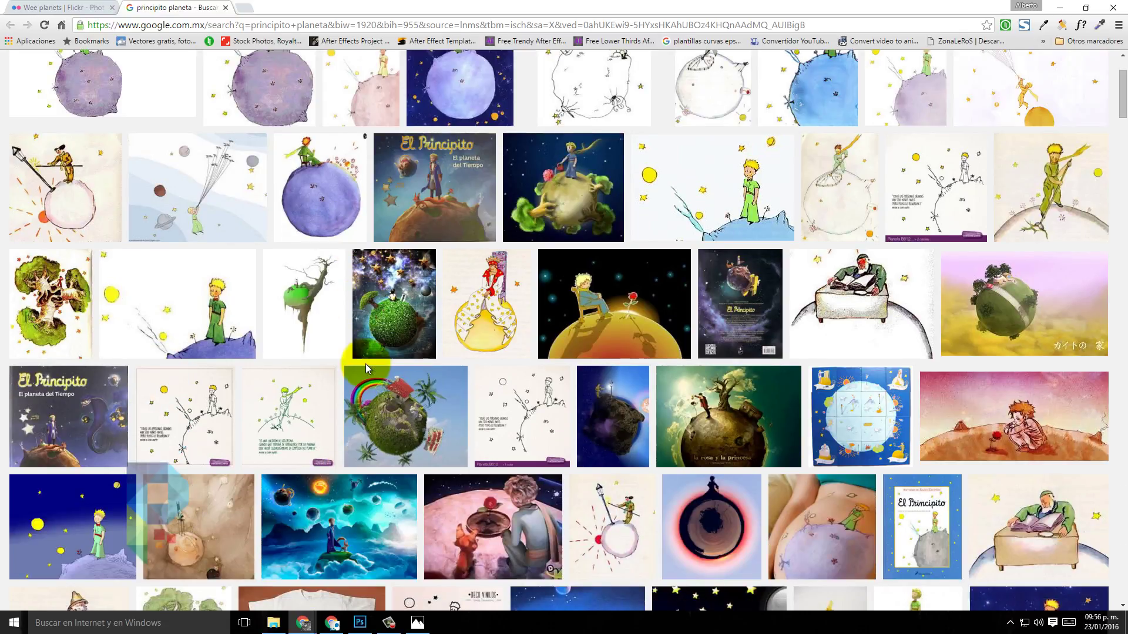
{"action": "scroll", "coordinate": [365, 364], "scroll_direction": "down", "scroll_amount": 2}
{"action": "scroll", "coordinate": [329, 424], "scroll_direction": "down", "scroll_amount": 2}
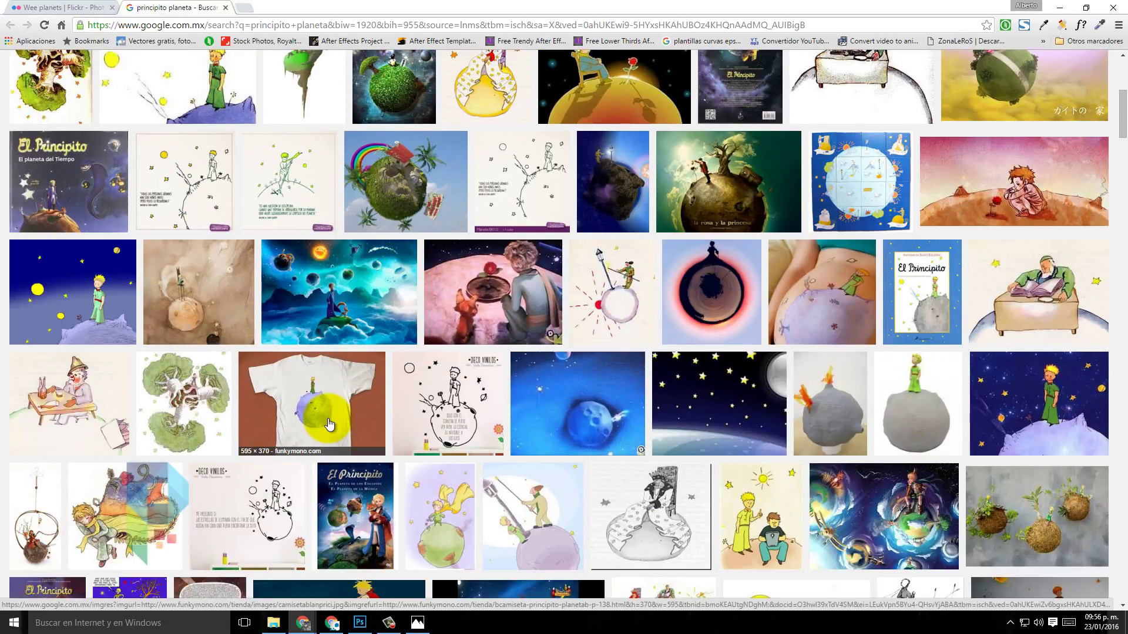
{"action": "scroll", "coordinate": [328, 424], "scroll_direction": "down", "scroll_amount": 2}
{"action": "scroll", "coordinate": [329, 424], "scroll_direction": "down", "scroll_amount": 2}
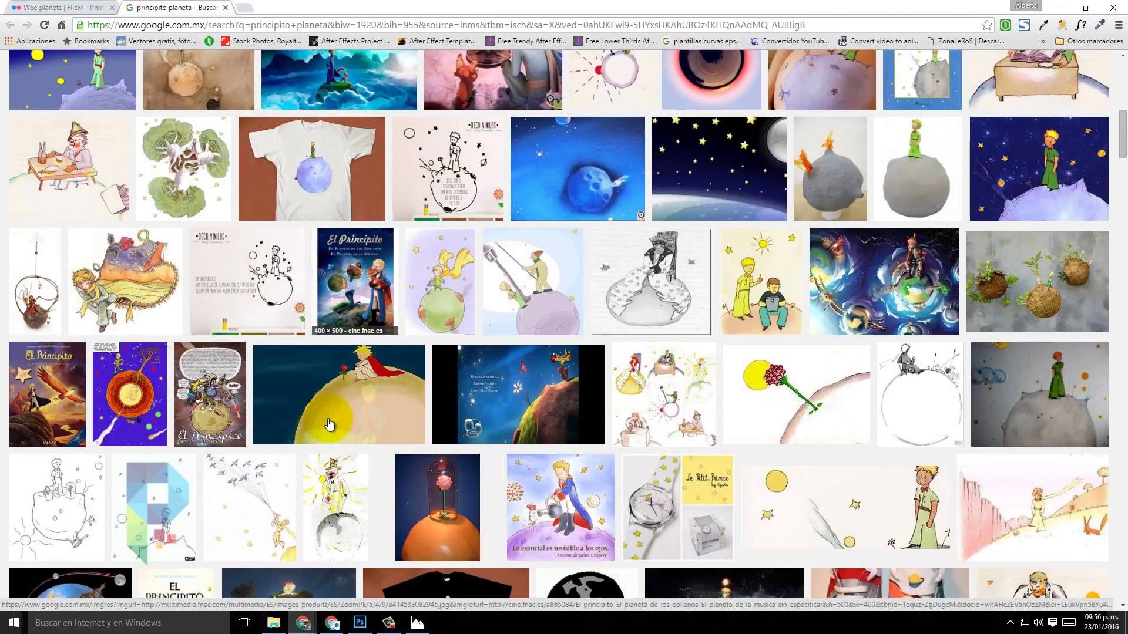
{"action": "scroll", "coordinate": [388, 434], "scroll_direction": "down", "scroll_amount": 2}
{"action": "scroll", "coordinate": [446, 445], "scroll_direction": "down", "scroll_amount": 3}
{"action": "scroll", "coordinate": [447, 444], "scroll_direction": "down", "scroll_amount": 2}
{"action": "scroll", "coordinate": [446, 445], "scroll_direction": "down", "scroll_amount": 2}
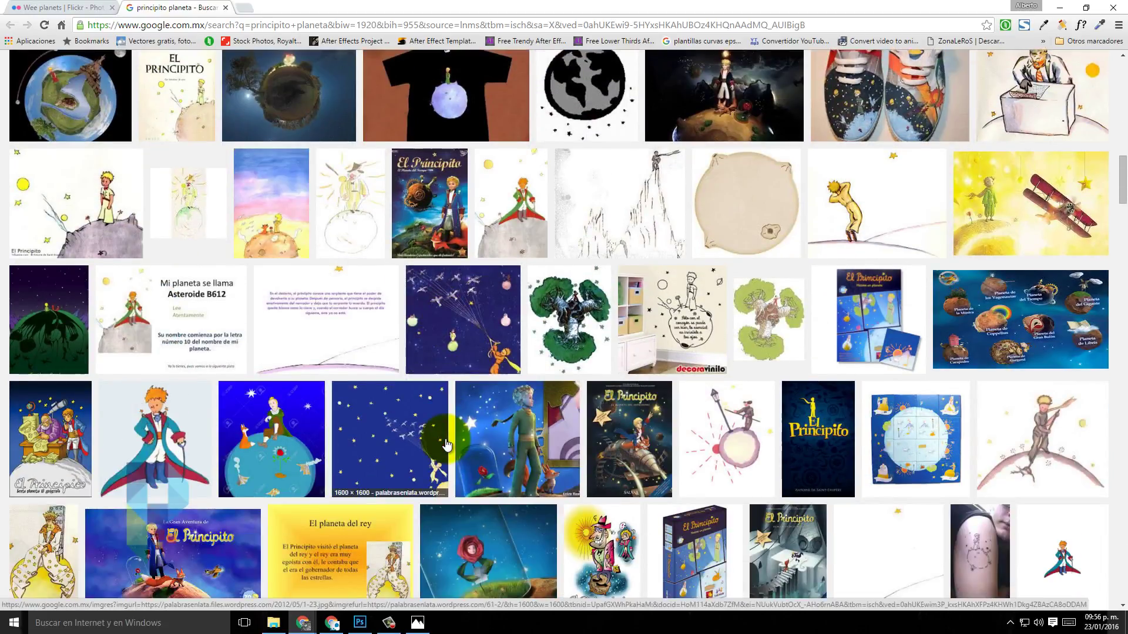
{"action": "key", "text": "F5"}
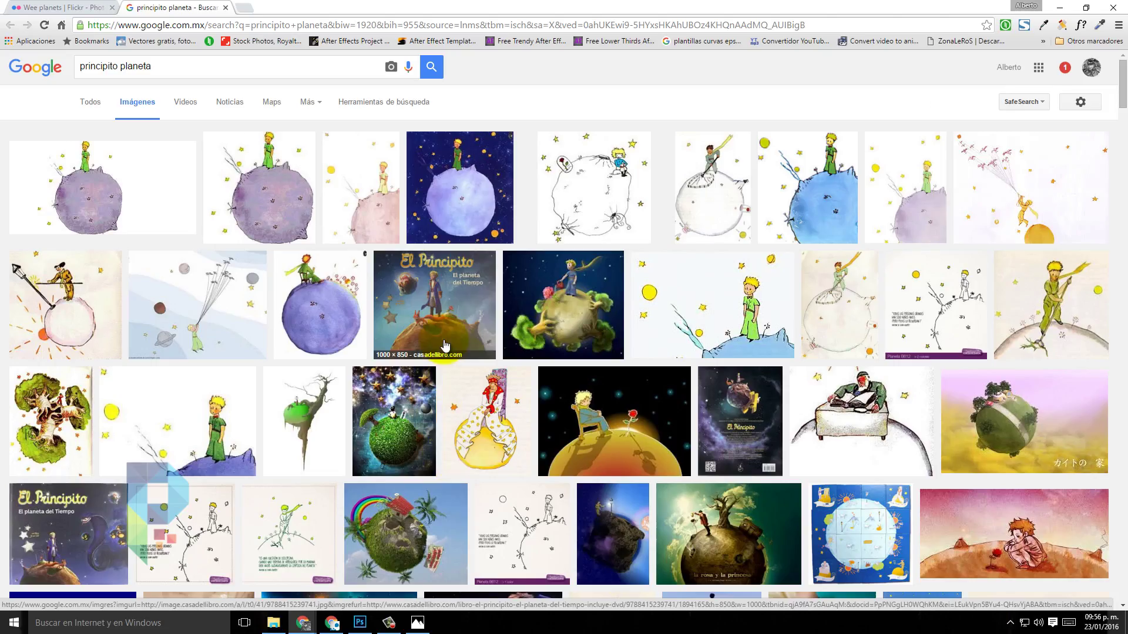
{"action": "left_click", "coordinate": [64, 8]}
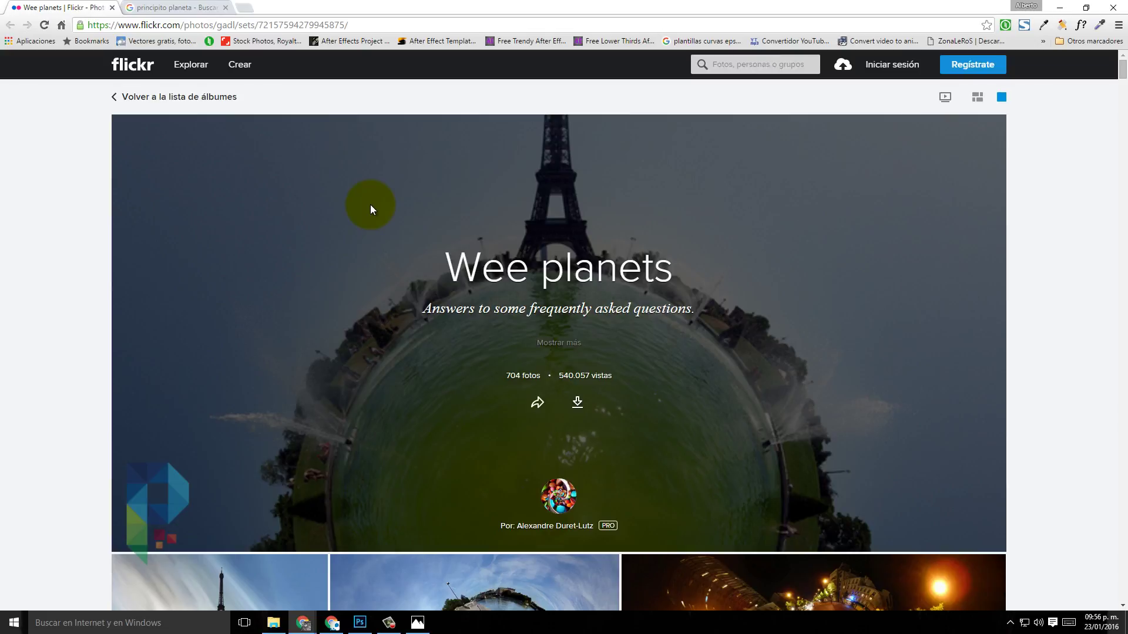
Step: Scroll the Wee planets photos, compare them with the principito planeta results, and return to Flickr
{"action": "scroll", "coordinate": [371, 208], "scroll_direction": "down", "scroll_amount": 2}
{"action": "scroll", "coordinate": [371, 208], "scroll_direction": "down", "scroll_amount": 2}
{"action": "scroll", "coordinate": [382, 223], "scroll_direction": "down", "scroll_amount": 3}
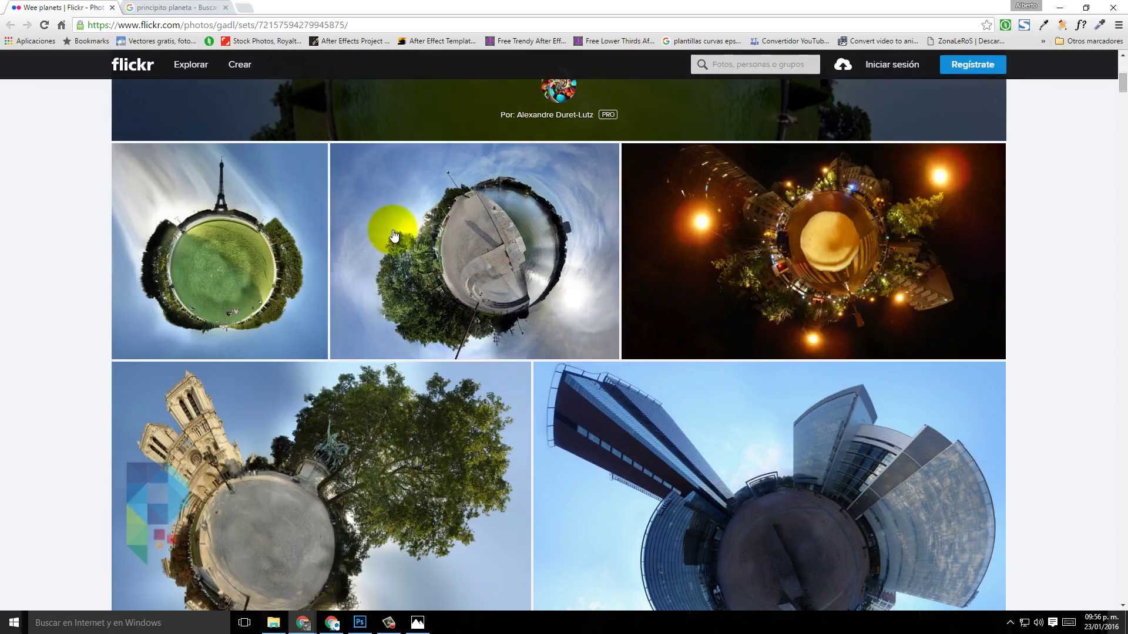
{"action": "scroll", "coordinate": [393, 235], "scroll_direction": "down", "scroll_amount": 2}
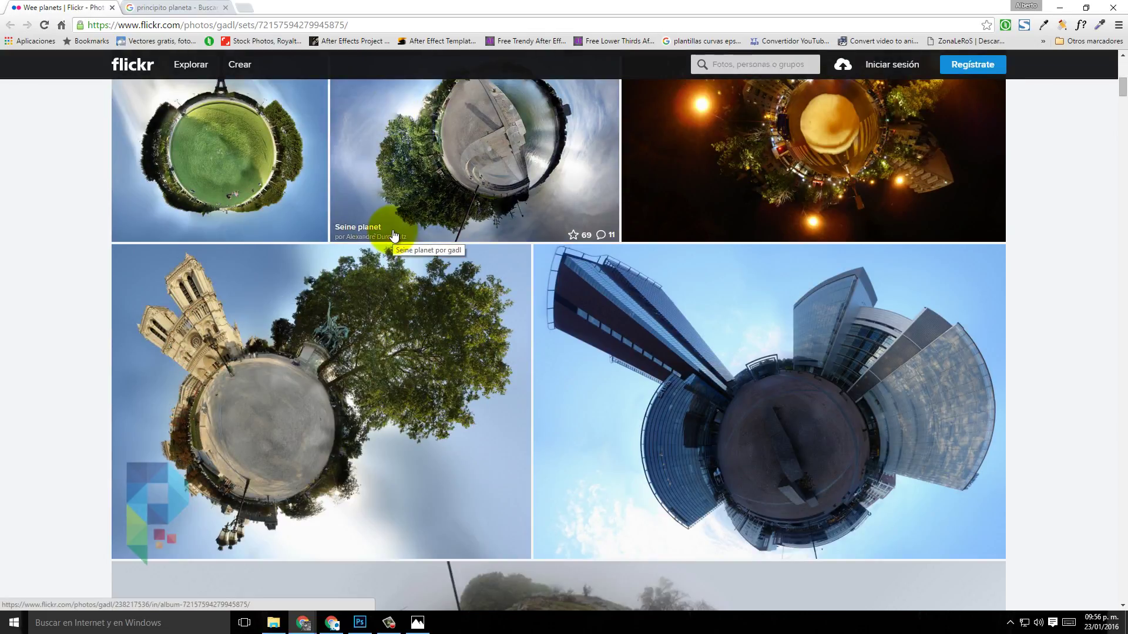
{"action": "scroll", "coordinate": [393, 235], "scroll_direction": "down", "scroll_amount": 2}
{"action": "left_click", "coordinate": [176, 7]}
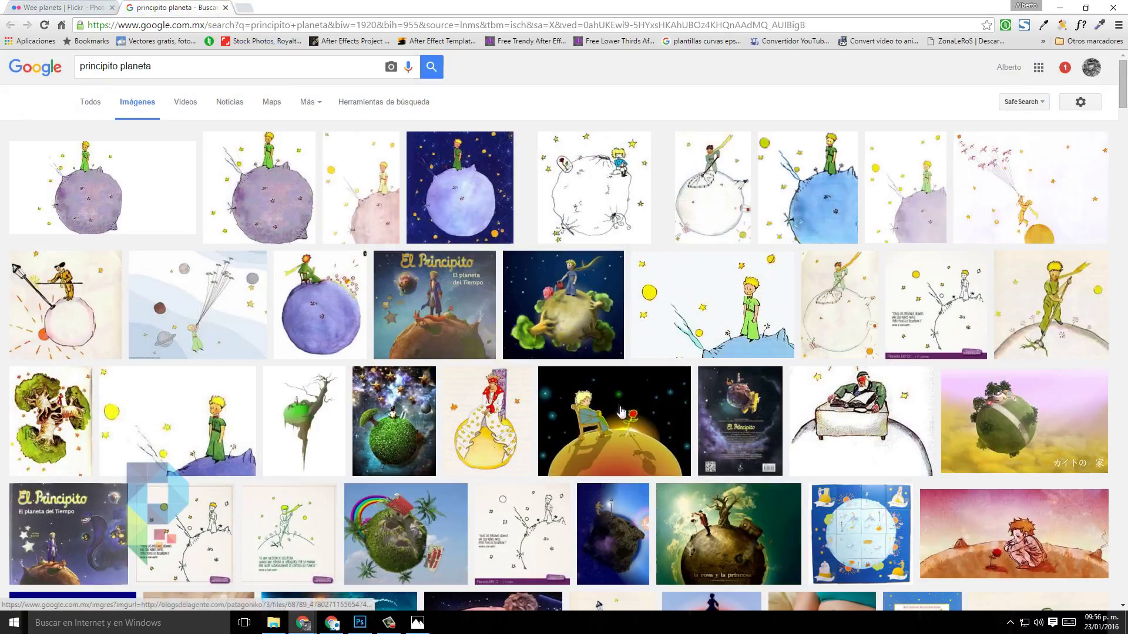
{"action": "scroll", "coordinate": [620, 410], "scroll_direction": "down", "scroll_amount": 2}
{"action": "left_click", "coordinate": [59, 7]}
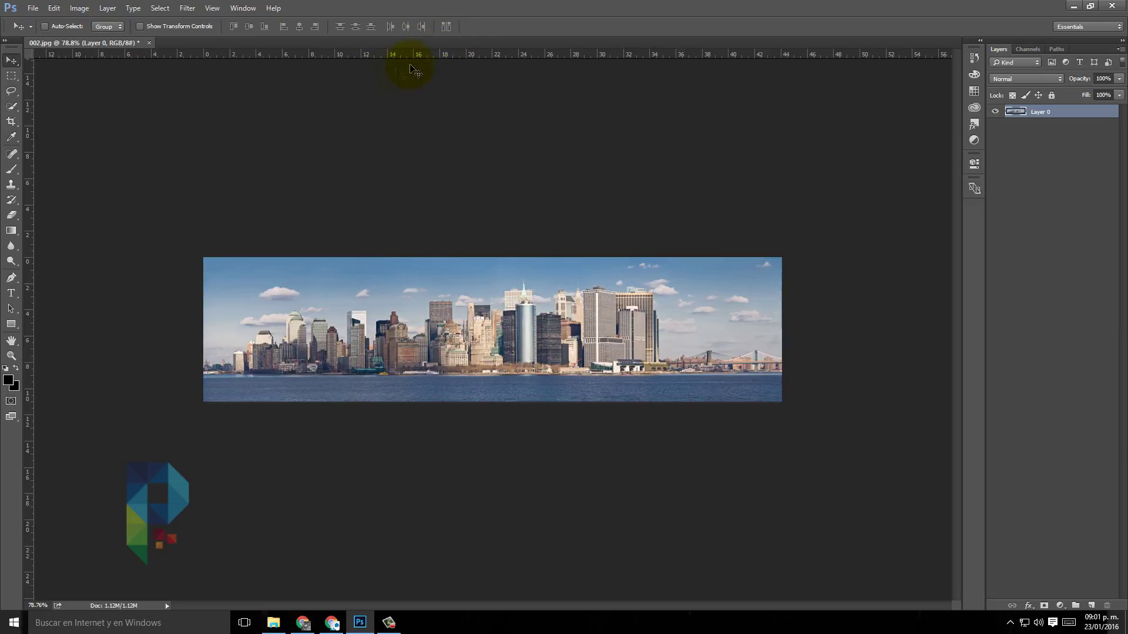
Step: Toggle View > Rulers off and back on so the rulers are showing
{"action": "left_click", "coordinate": [212, 8]}
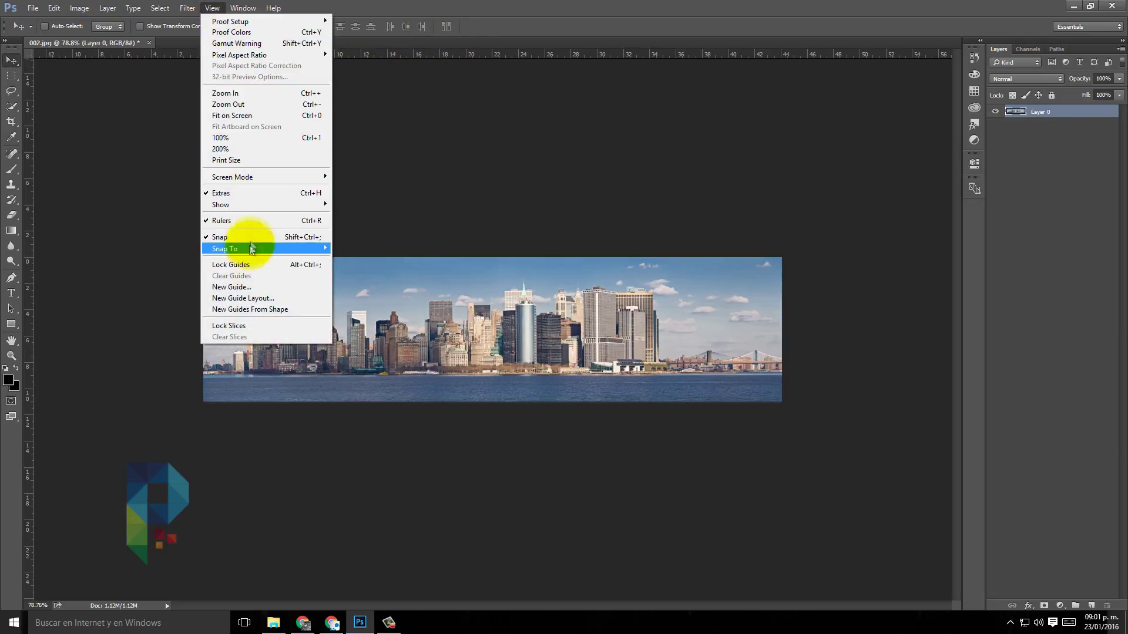
{"action": "left_click", "coordinate": [254, 221]}
{"action": "left_click", "coordinate": [212, 8]}
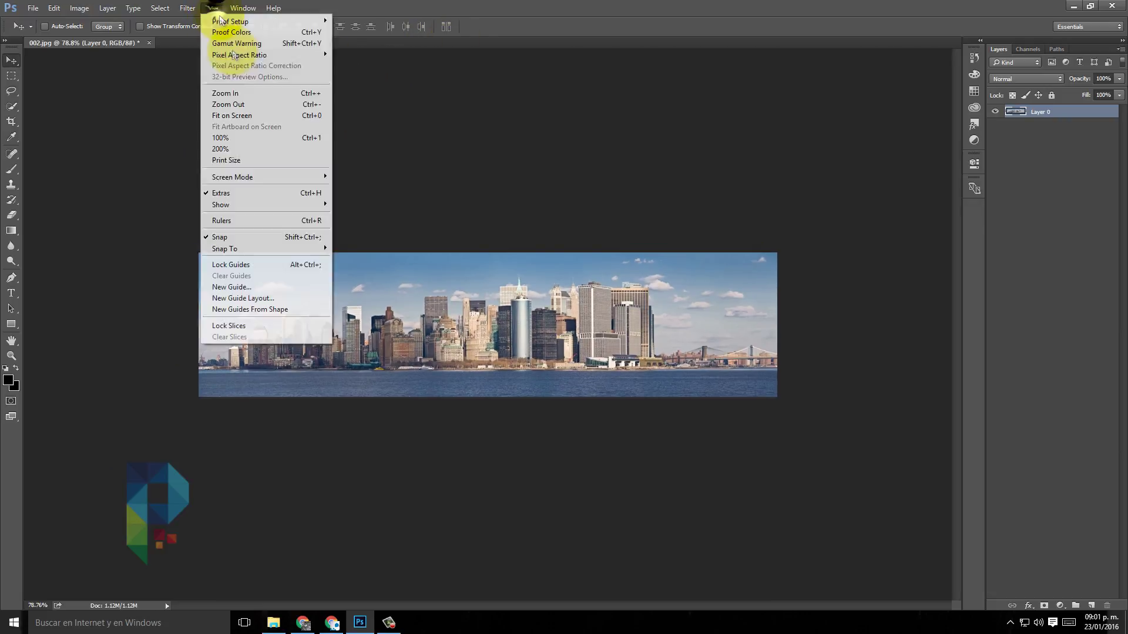
{"action": "left_click", "coordinate": [268, 218]}
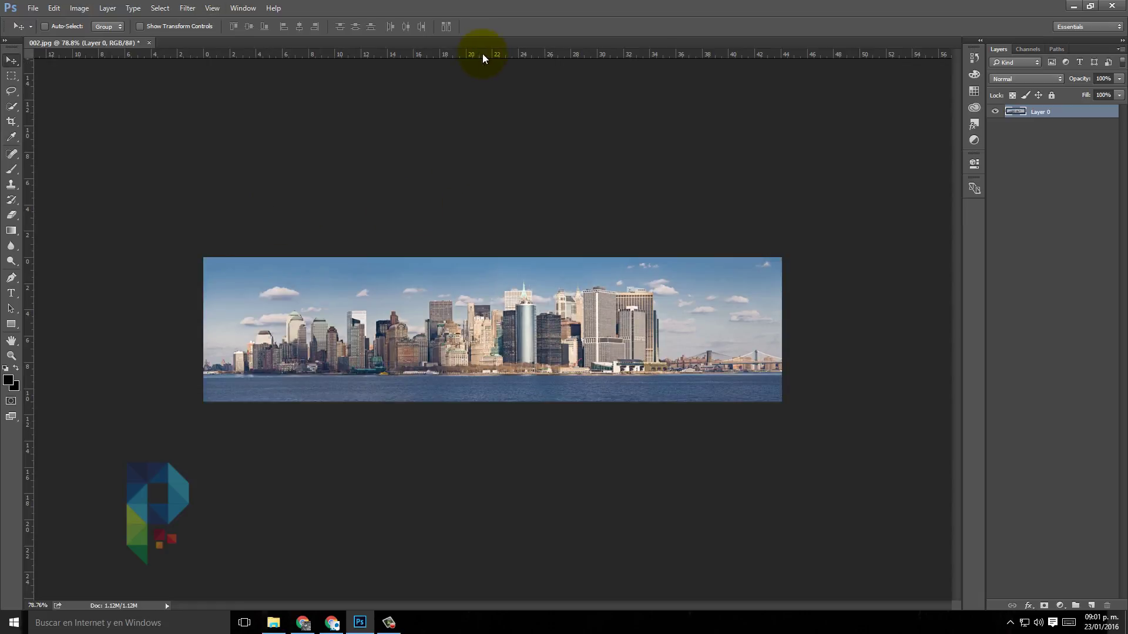
Step: Drag a horizontal guide from the top ruler onto the skyline's waterline (~8.7 cm)
{"action": "left_click_drag", "start_coordinate": [484, 56], "coordinate": [562, 382]}
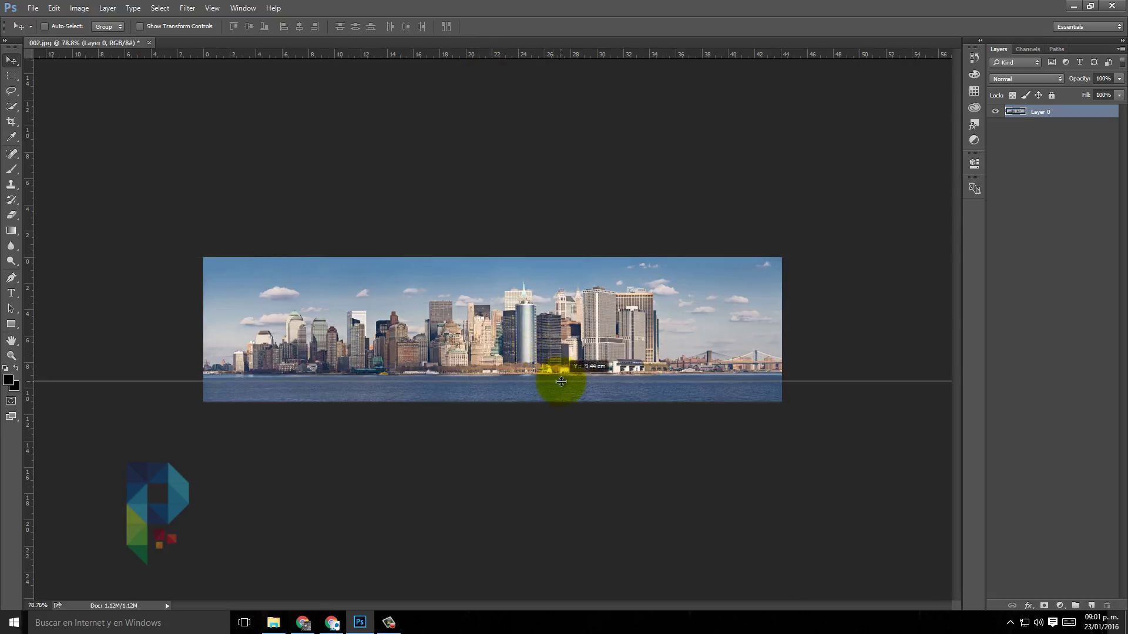
{"action": "left_click_drag", "start_coordinate": [562, 381], "coordinate": [565, 162]}
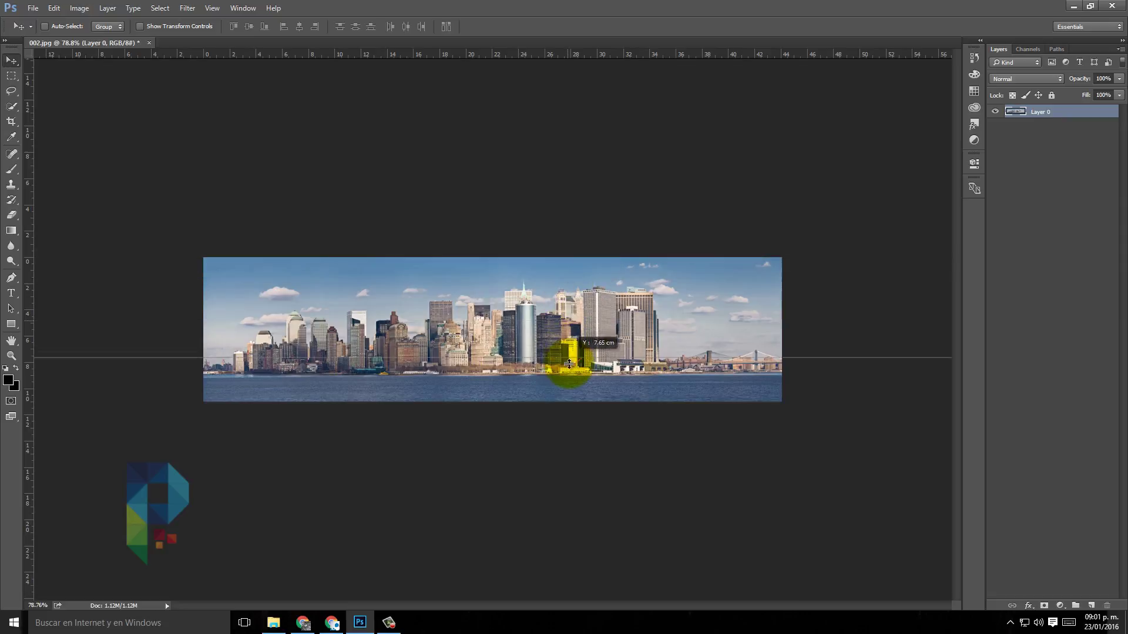
{"action": "mouse_move", "coordinate": [565, 162]}
{"action": "left_mouse_down"}
{"action": "mouse_move", "coordinate": [576, 375]}
{"action": "mouse_move", "coordinate": [595, 373]}
{"action": "left_mouse_up"}
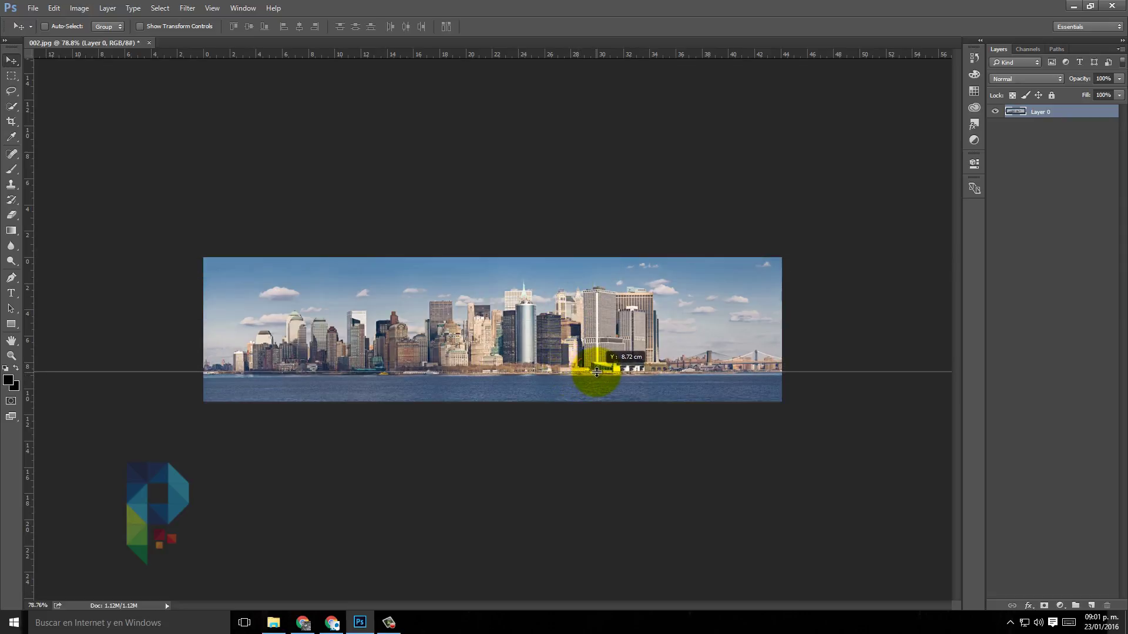
{"action": "left_click_drag", "start_coordinate": [595, 373], "coordinate": [600, 373]}
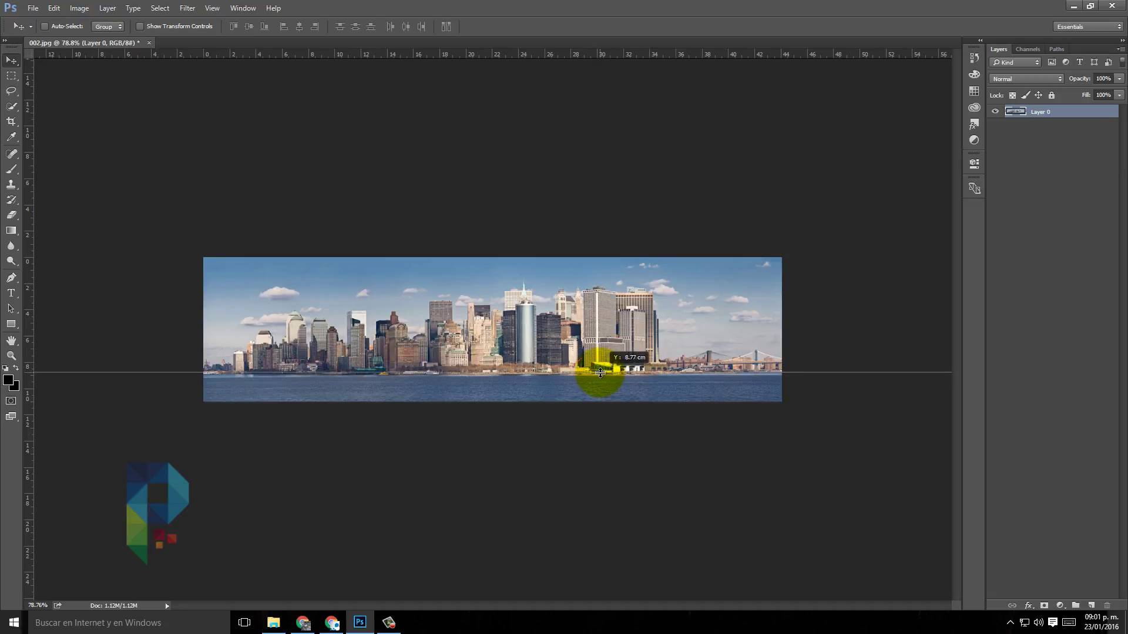
{"action": "left_click_drag", "start_coordinate": [600, 373], "coordinate": [599, 373]}
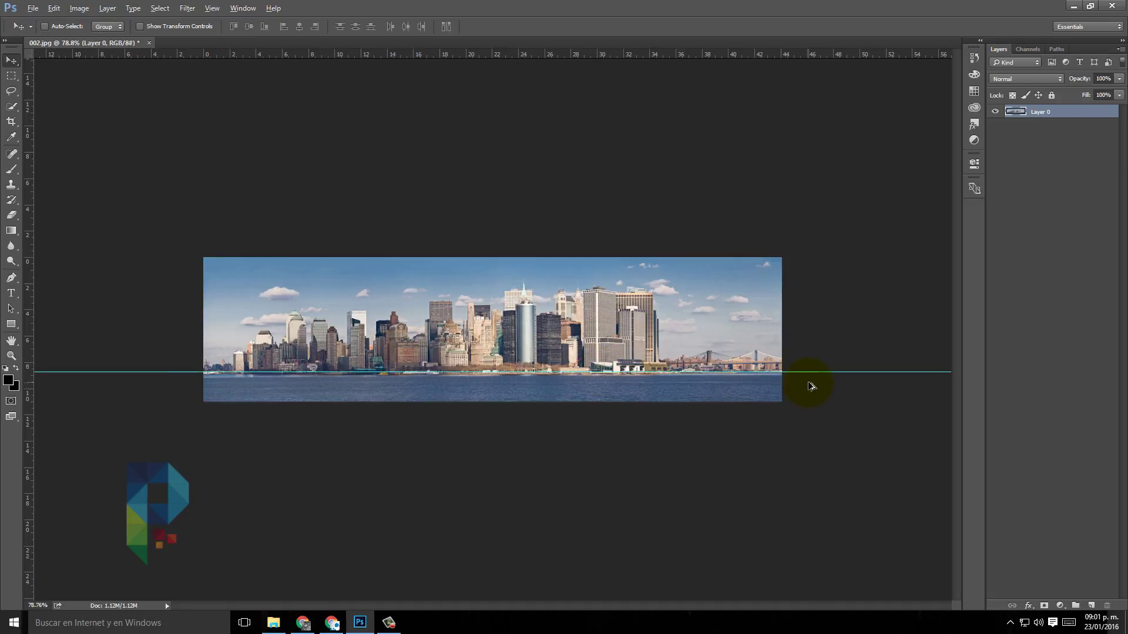
Step: Zoom and pan along the guide to check its alignment, then fit the panorama on screen
{"action": "scroll", "coordinate": [809, 386], "scroll_direction": "up", "scroll_amount": 2}
{"action": "scroll", "coordinate": [821, 382], "scroll_direction": "up", "scroll_amount": 2}
{"action": "scroll", "coordinate": [871, 428], "scroll_direction": "up", "scroll_amount": 1}
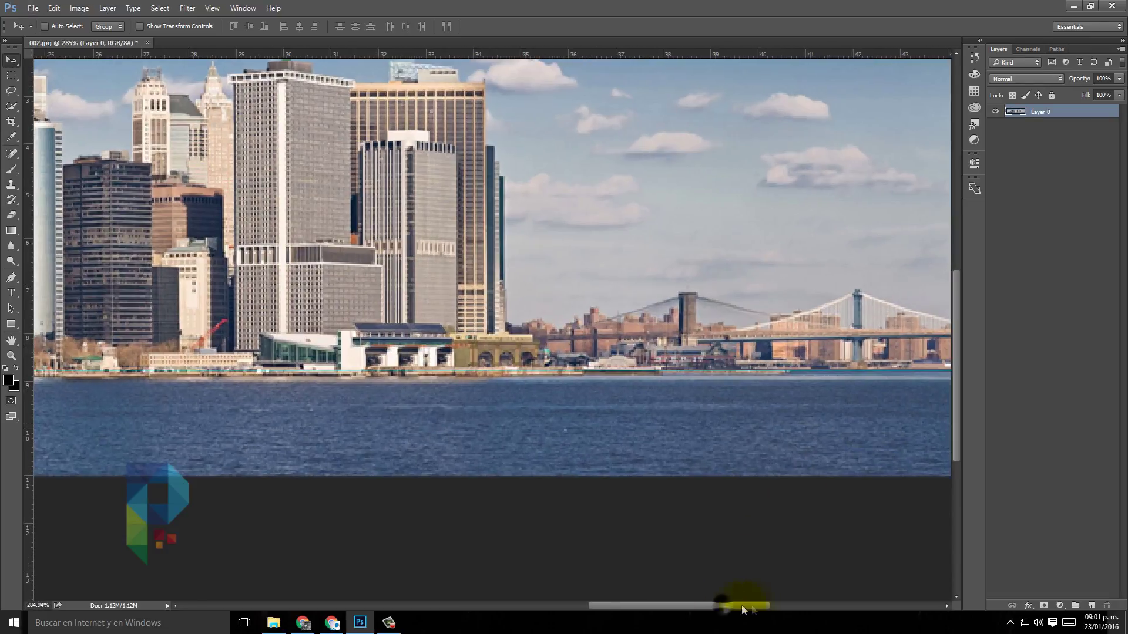
{"action": "left_click_drag", "start_coordinate": [736, 606], "coordinate": [803, 606]}
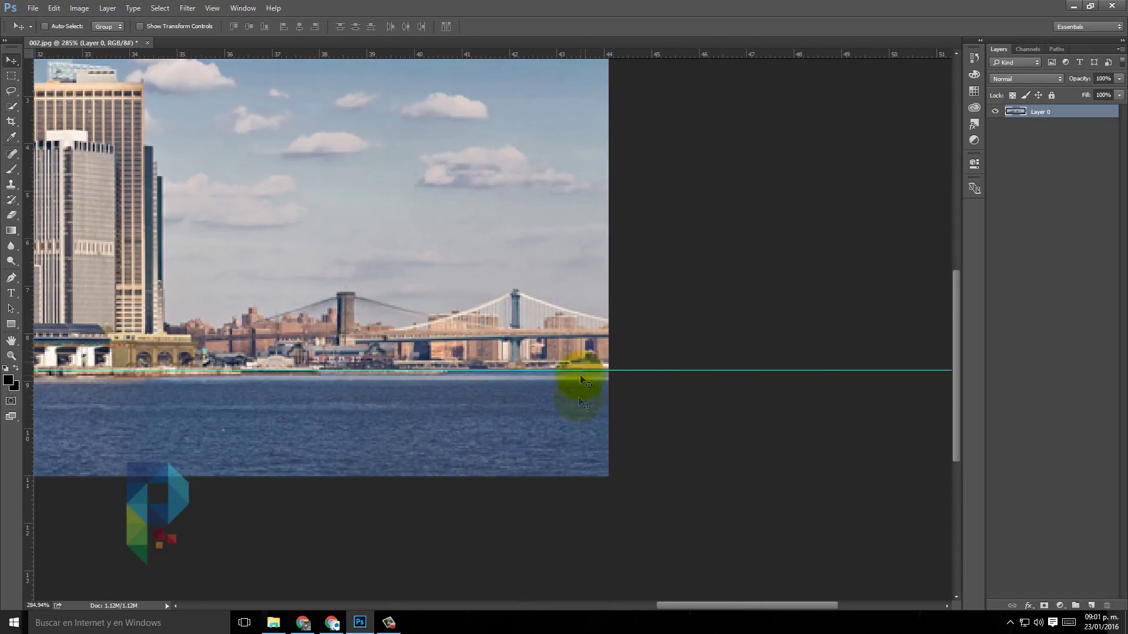
{"action": "left_click_drag", "start_coordinate": [728, 606], "coordinate": [405, 604]}
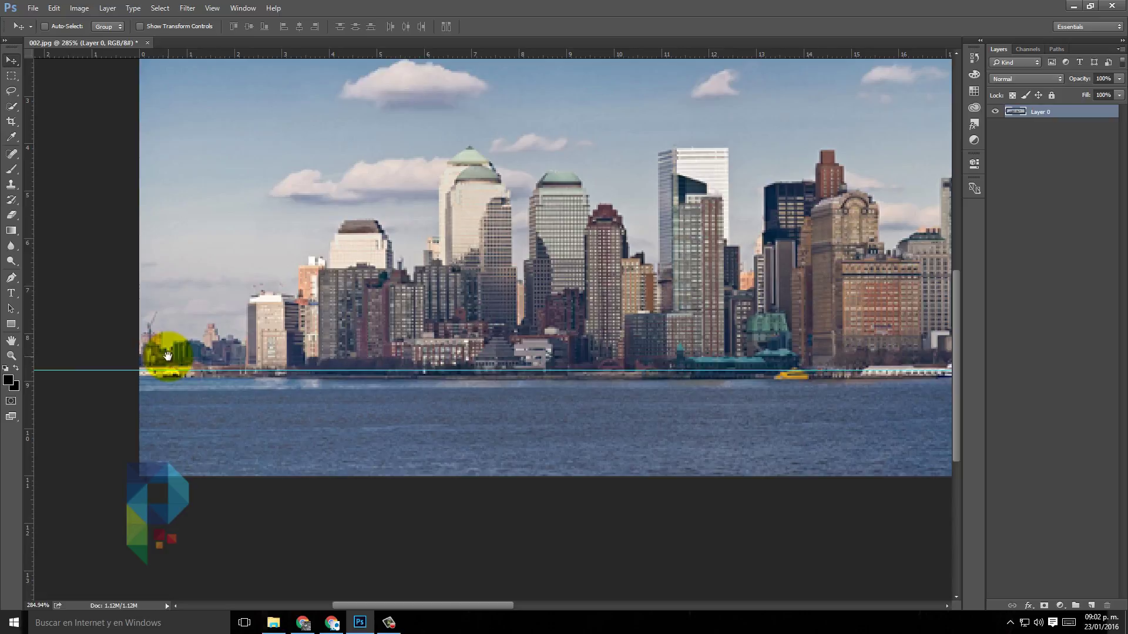
{"action": "scroll", "coordinate": [272, 327], "scroll_direction": "down", "scroll_amount": 3}
{"action": "scroll", "coordinate": [385, 340], "scroll_direction": "down", "scroll_amount": 2}
{"action": "scroll", "coordinate": [400, 350], "scroll_direction": "down", "scroll_amount": 3}
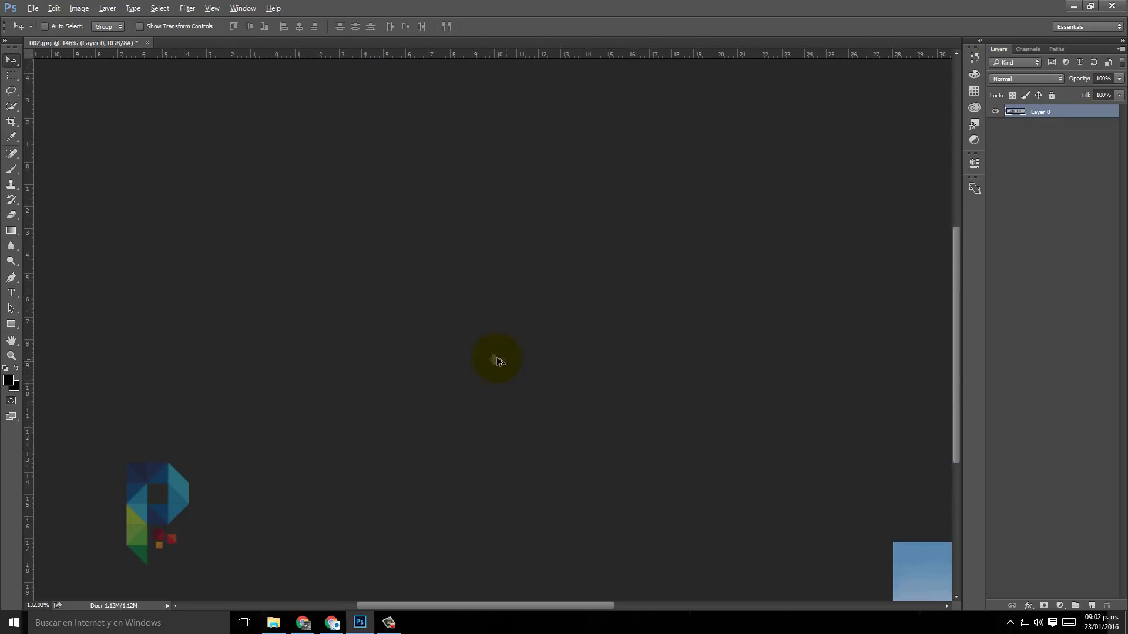
{"action": "key", "text": "alt"}
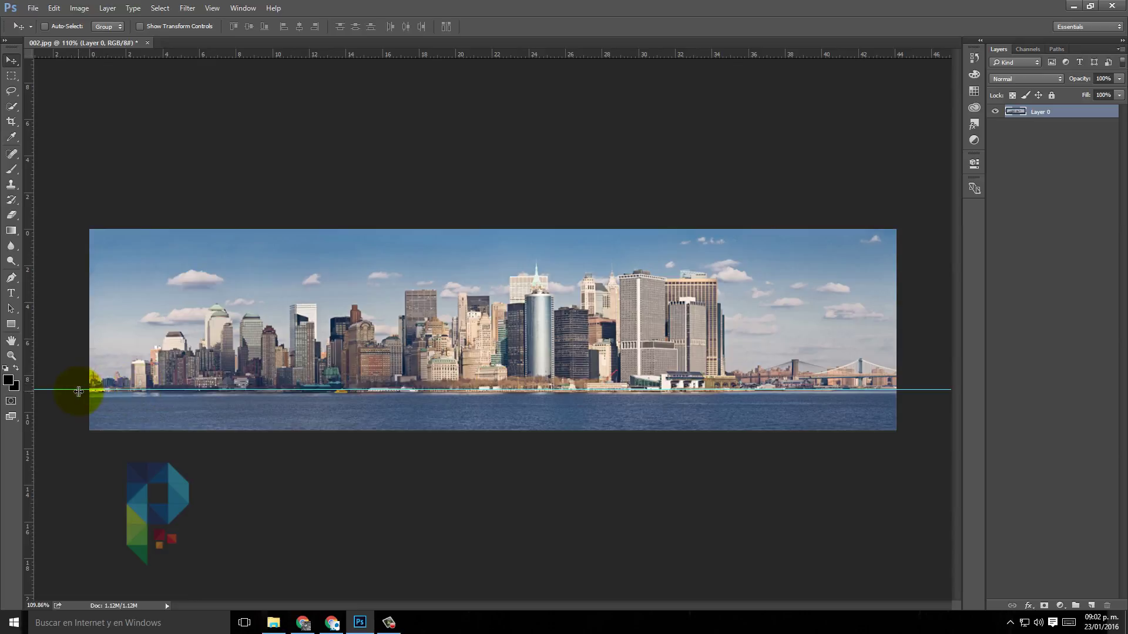
{"action": "scroll", "coordinate": [82, 387], "scroll_direction": "up", "scroll_amount": 2}
{"action": "left_click_drag", "start_coordinate": [470, 605], "coordinate": [432, 605]}
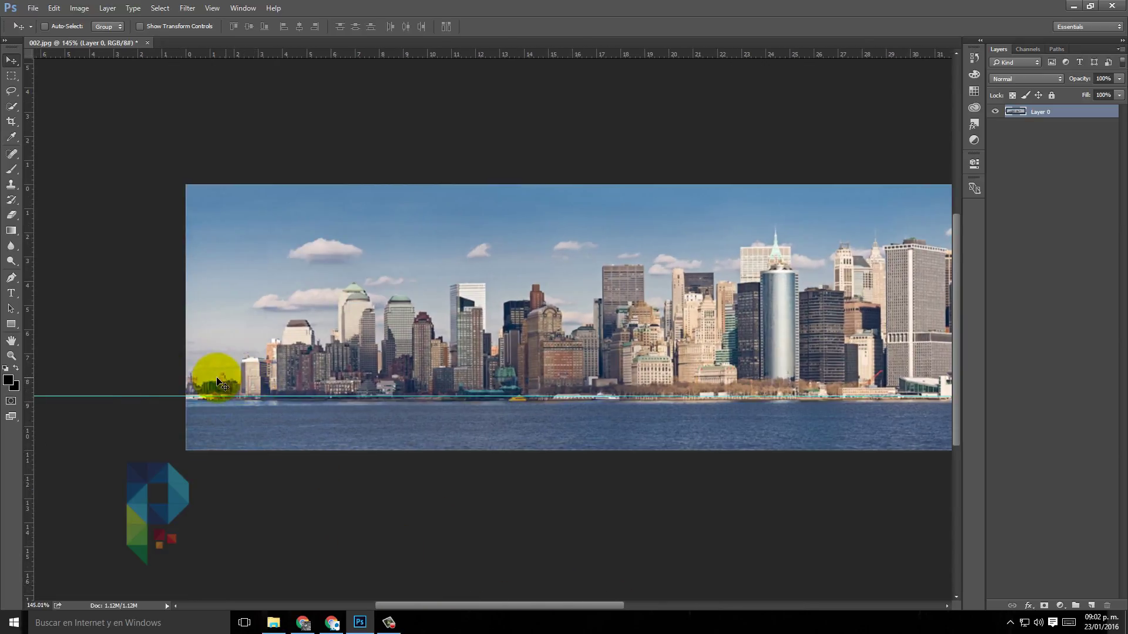
{"action": "left_click_drag", "start_coordinate": [442, 605], "coordinate": [608, 614]}
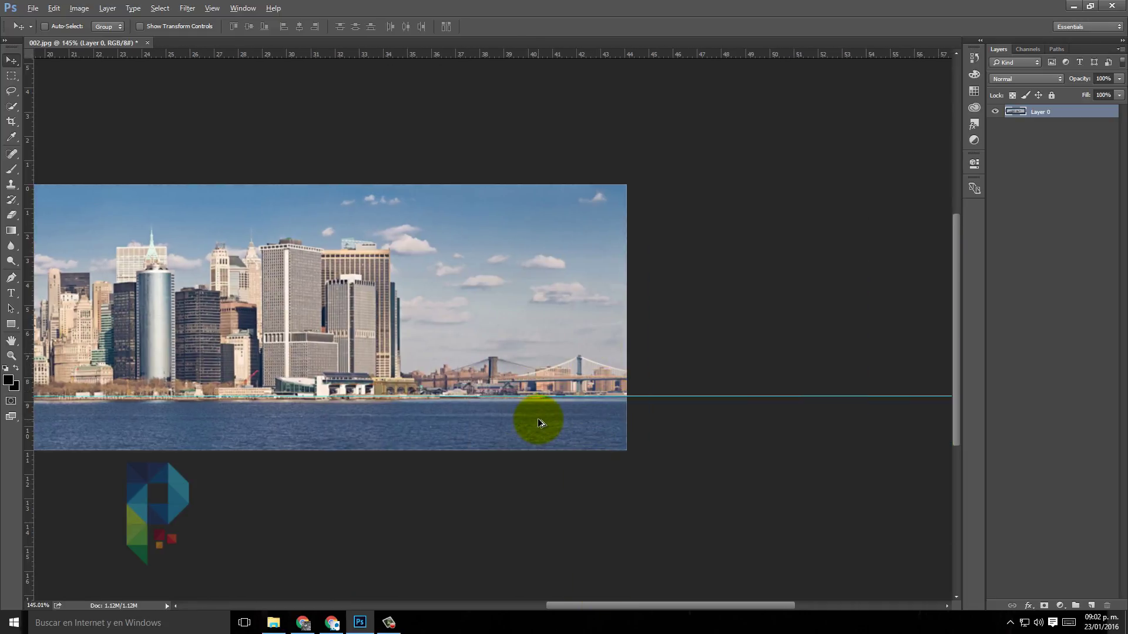
{"action": "key", "text": "ctrl+0"}
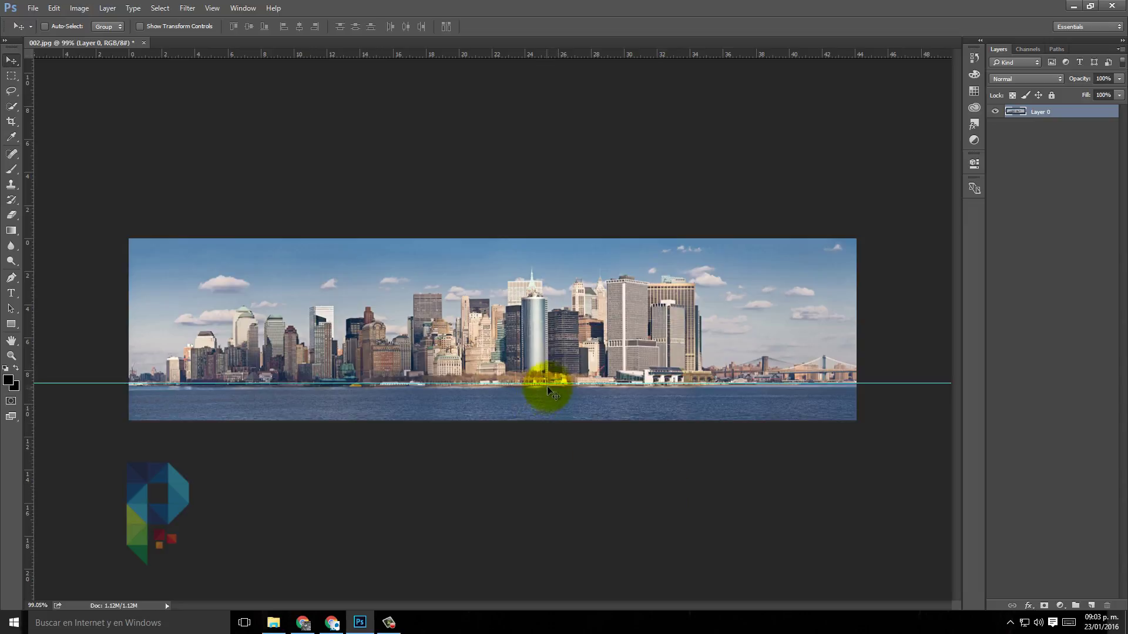
Step: Drag the horizontal guide back into the ruler to delete it, then select the Rectangular Marquee
{"action": "left_click_drag", "start_coordinate": [550, 383], "coordinate": [572, 50]}
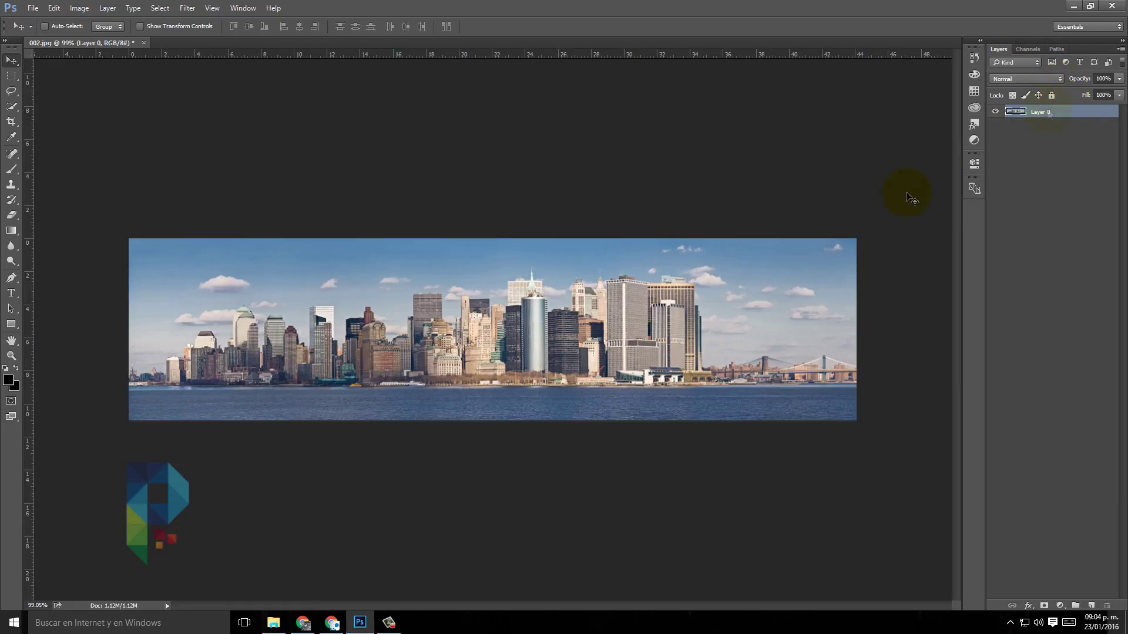
{"action": "left_click", "coordinate": [12, 78]}
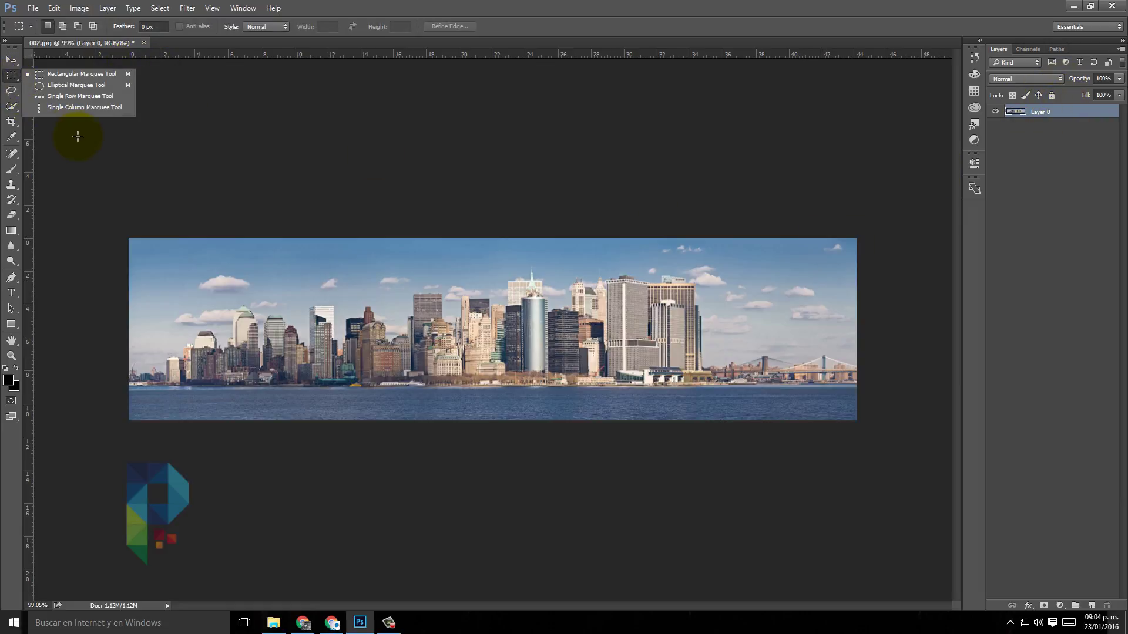
Step: Copy an 11.01 cm square from the skyline's left end, paste it as Layer 1, and drag it right
{"action": "left_click_drag", "start_coordinate": [112, 231], "coordinate": [299, 444]}
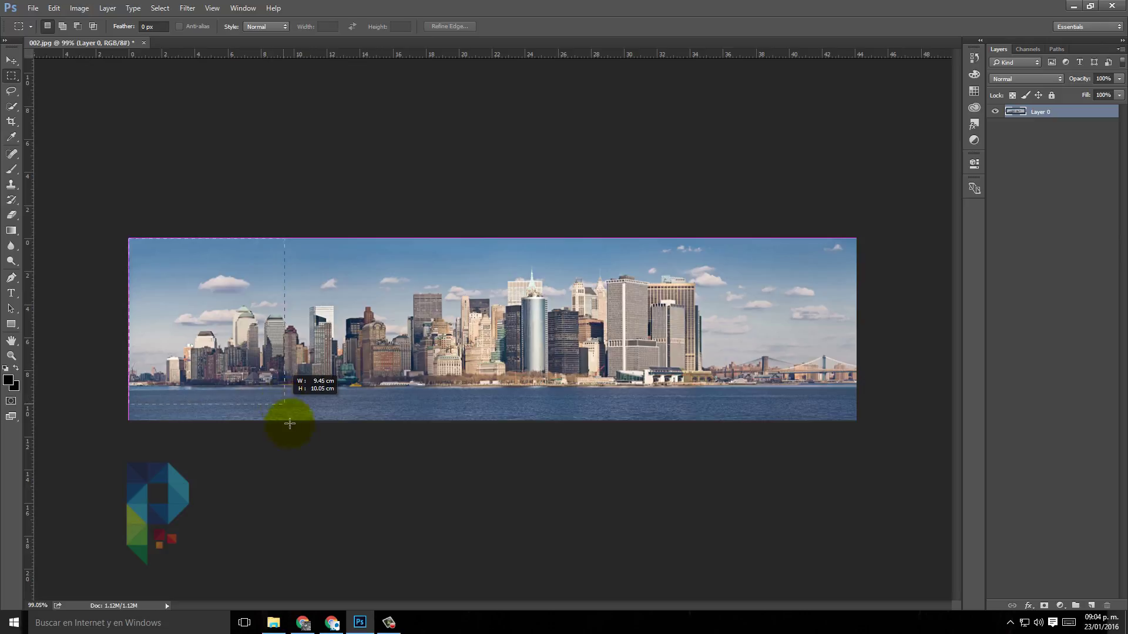
{"action": "left_click_drag", "start_coordinate": [298, 444], "coordinate": [309, 450]}
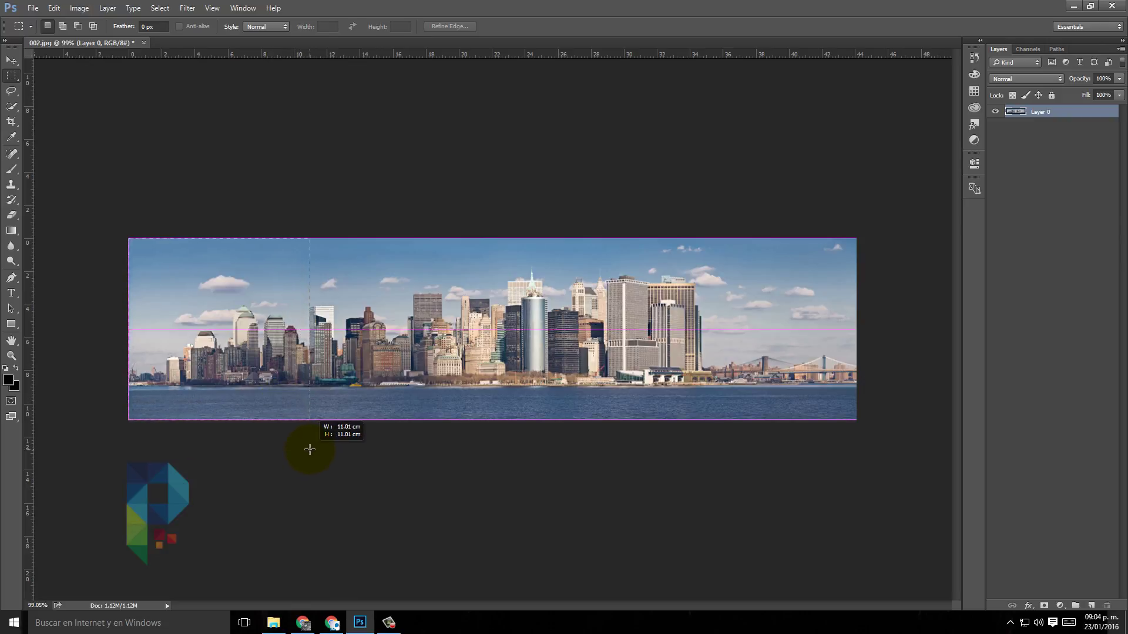
{"action": "left_click_drag", "start_coordinate": [309, 450], "coordinate": [309, 449]}
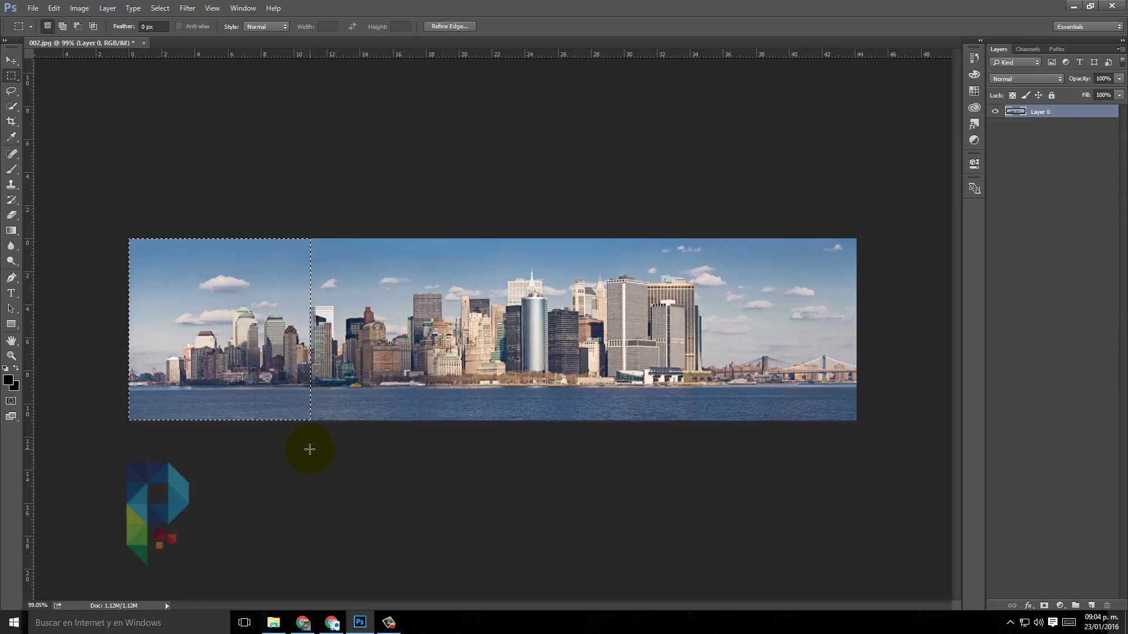
{"action": "key", "text": "ctrl+c"}
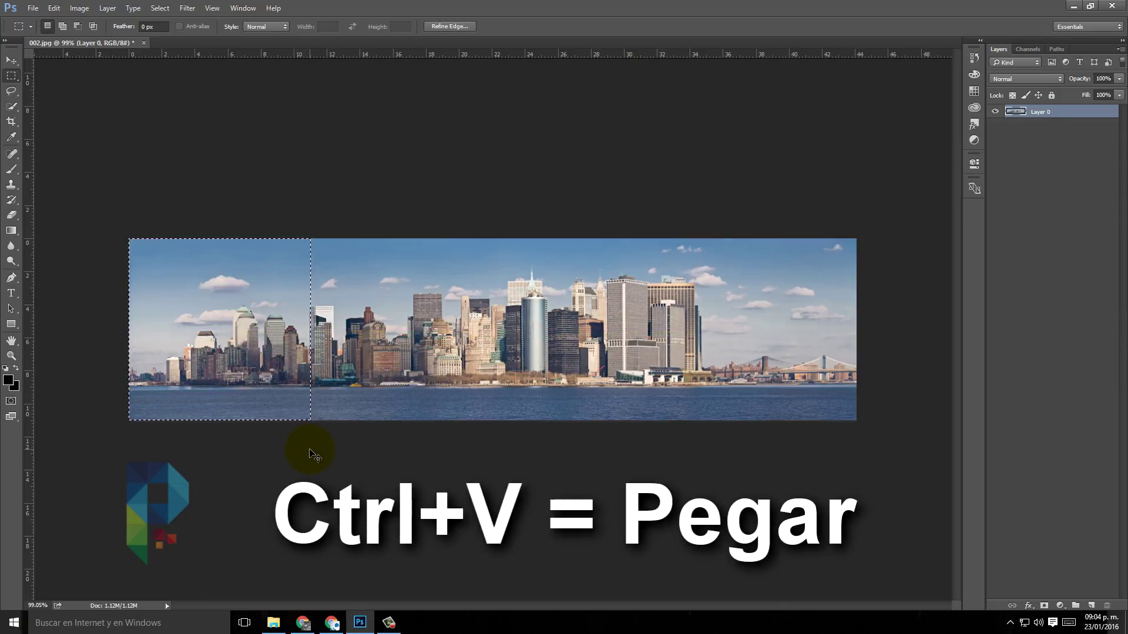
{"action": "key", "text": "ctrl+v"}
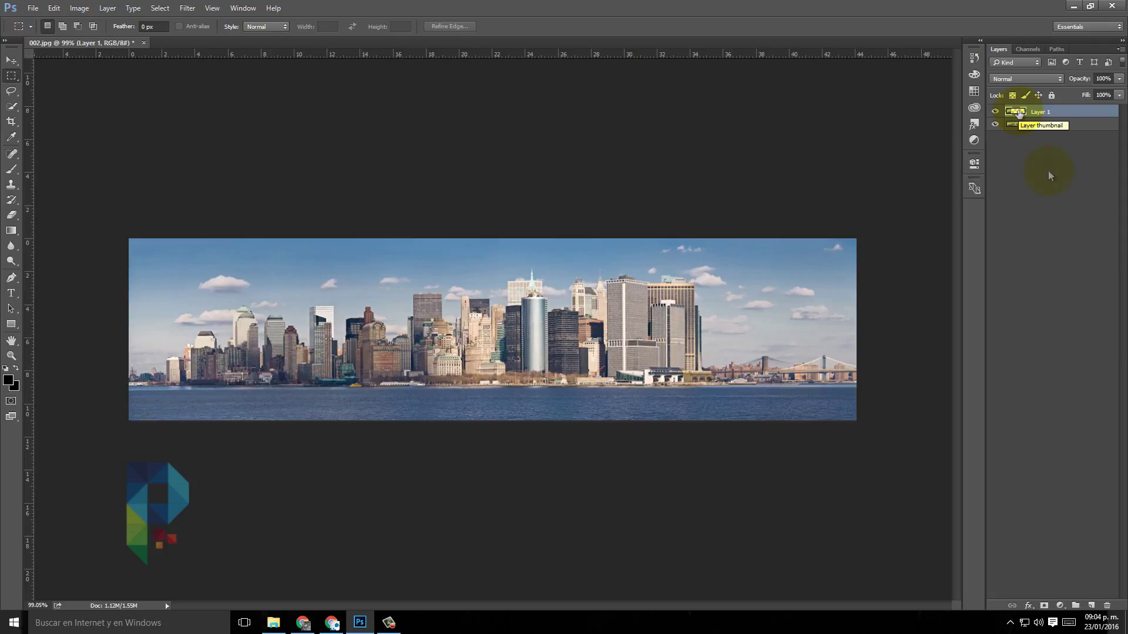
{"action": "left_click", "coordinate": [11, 61]}
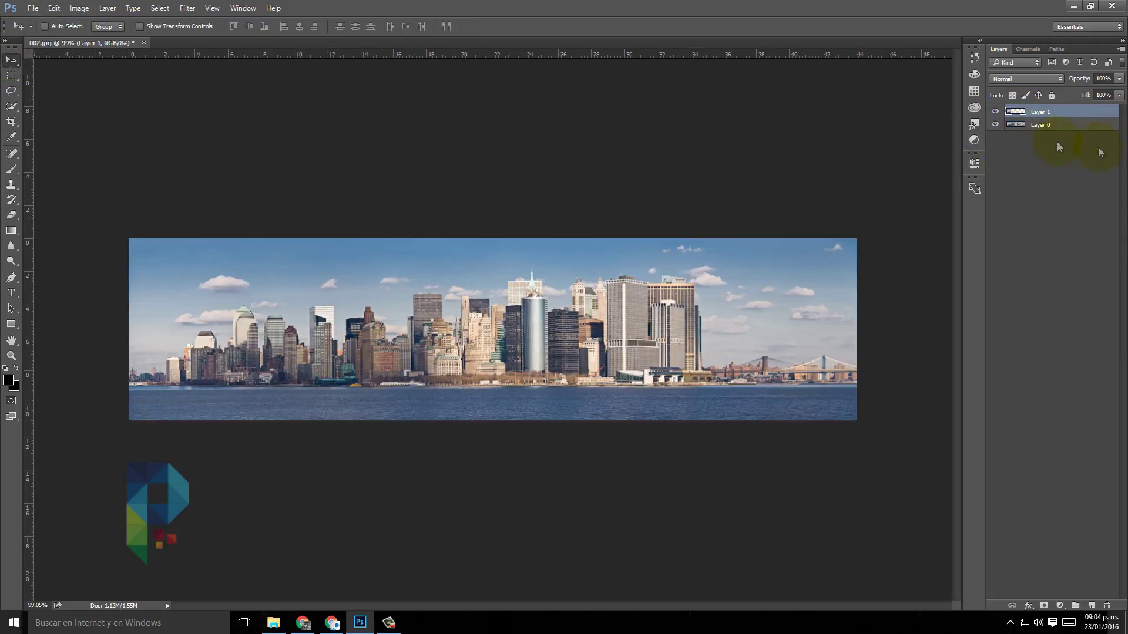
{"action": "mouse_move", "coordinate": [322, 352]}
{"action": "left_mouse_down"}
{"action": "mouse_move", "coordinate": [383, 369]}
{"action": "mouse_move", "coordinate": [472, 346]}
{"action": "mouse_move", "coordinate": [751, 325]}
{"action": "left_mouse_up"}
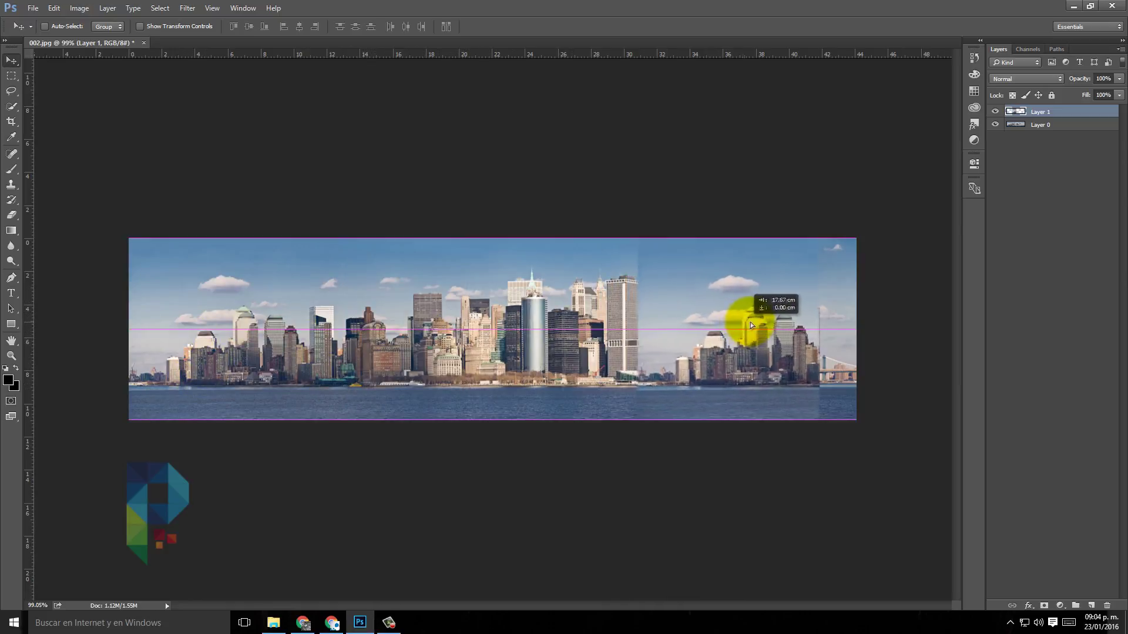
Step: Set Layer 1 flush with the right edge and apply Edit > Transform > Flip Horizontal
{"action": "left_click_drag", "start_coordinate": [751, 324], "coordinate": [781, 326]}
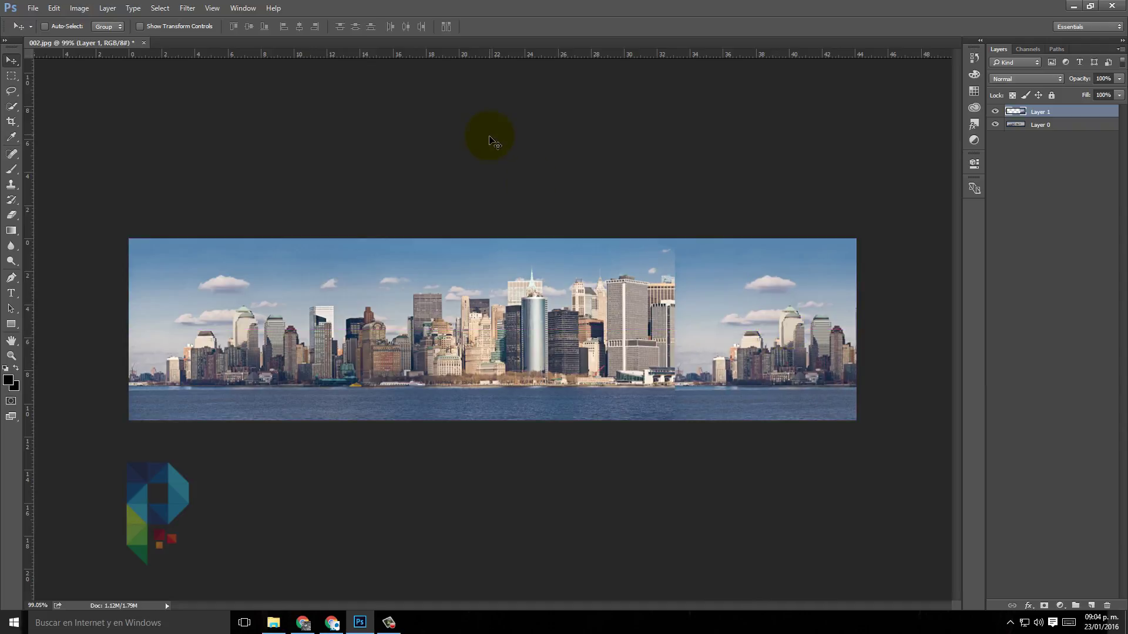
{"action": "left_click", "coordinate": [1066, 115]}
{"action": "left_click", "coordinate": [54, 9]}
{"action": "mouse_move", "coordinate": [72, 249]}
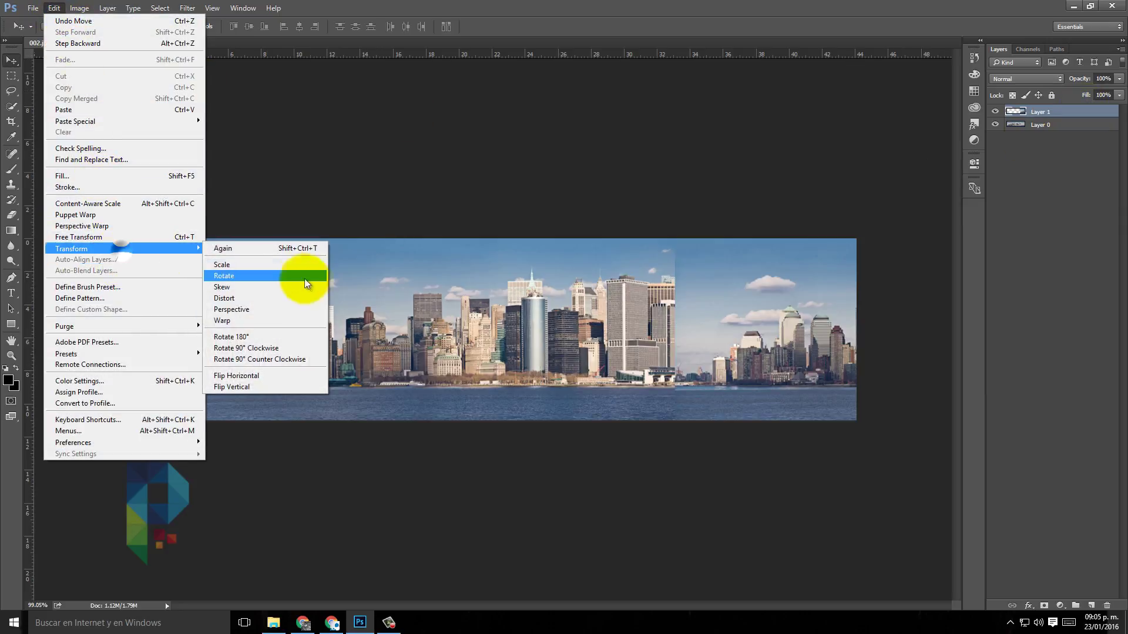
{"action": "left_click", "coordinate": [260, 379]}
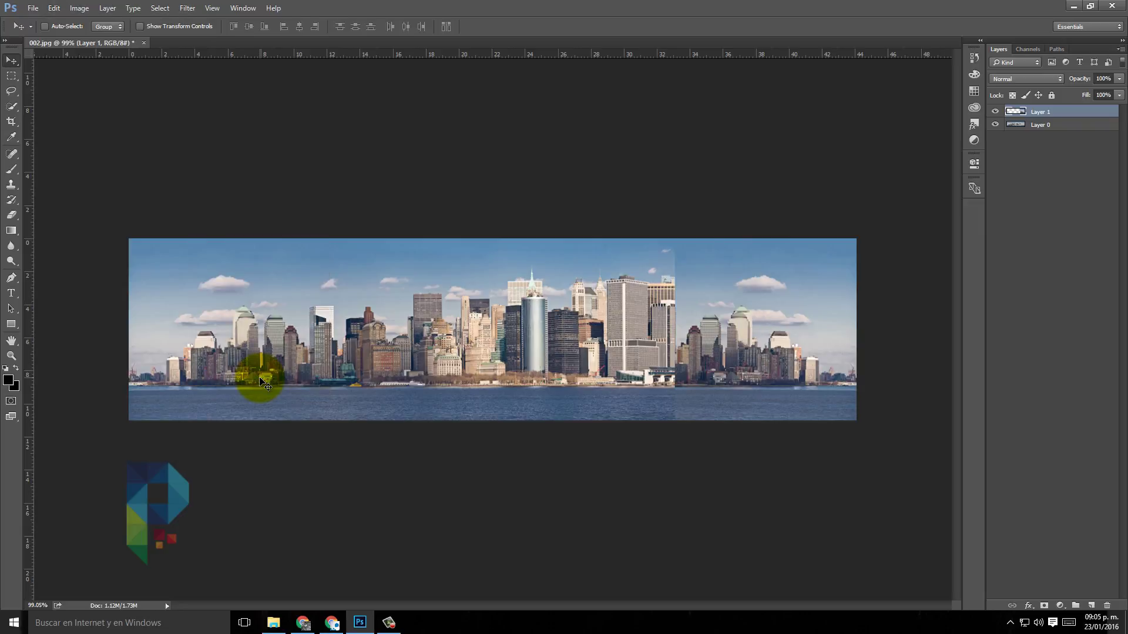
{"action": "scroll", "coordinate": [776, 443], "scroll_direction": "down", "scroll_amount": 1}
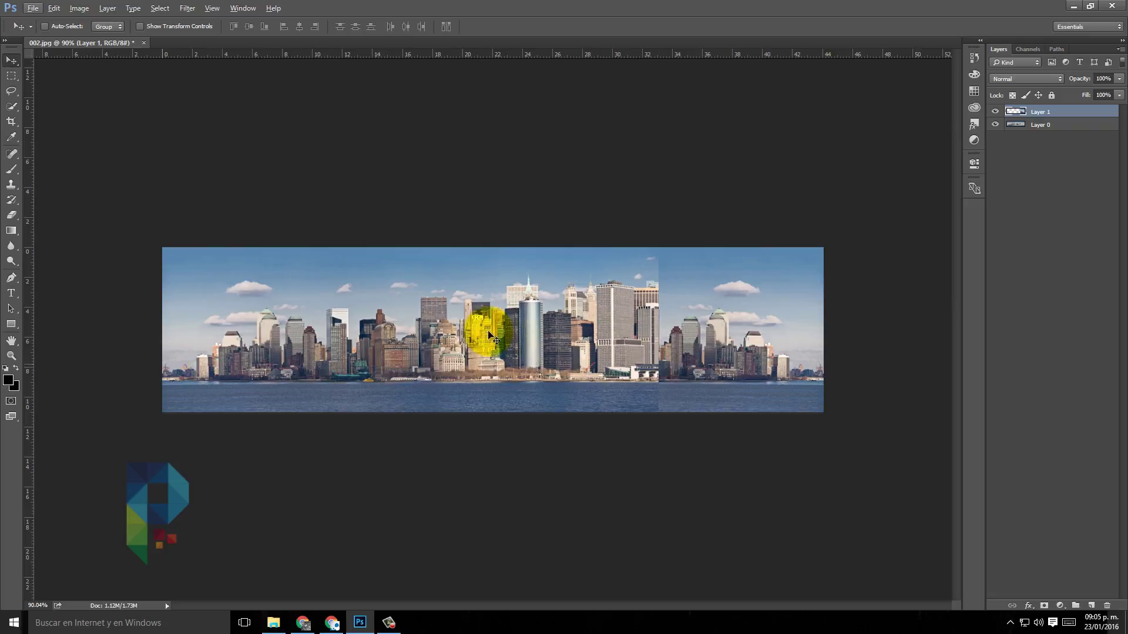
{"action": "scroll", "coordinate": [687, 348], "scroll_direction": "up", "scroll_amount": 3}
{"action": "scroll", "coordinate": [686, 345], "scroll_direction": "up", "scroll_amount": 1}
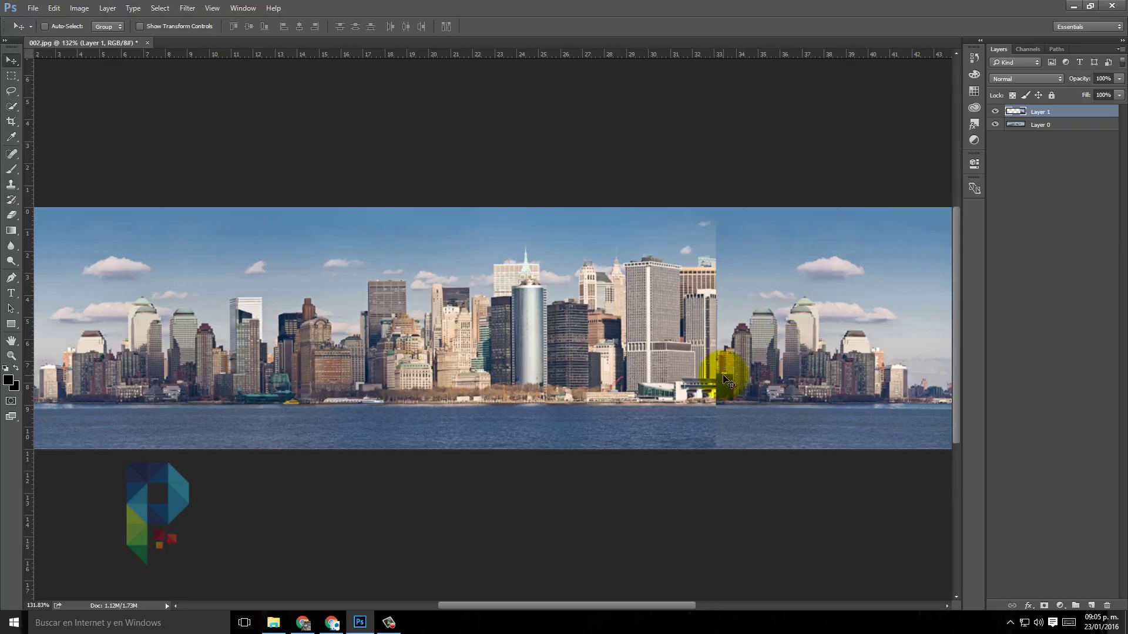
{"action": "scroll", "coordinate": [728, 411], "scroll_direction": "down", "scroll_amount": 2}
{"action": "scroll", "coordinate": [712, 421], "scroll_direction": "up", "scroll_amount": 1}
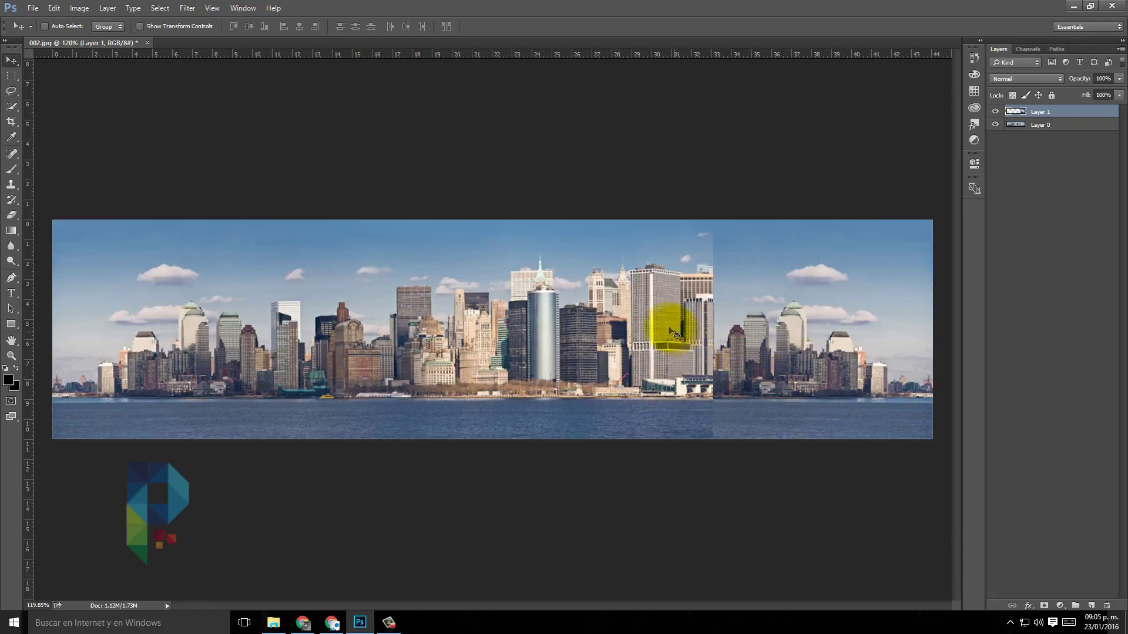
Step: Pick the Eraser, adjust its brush settings, and erase along Layer 1's seam
{"action": "left_click", "coordinate": [10, 219]}
{"action": "left_click", "coordinate": [52, 26]}
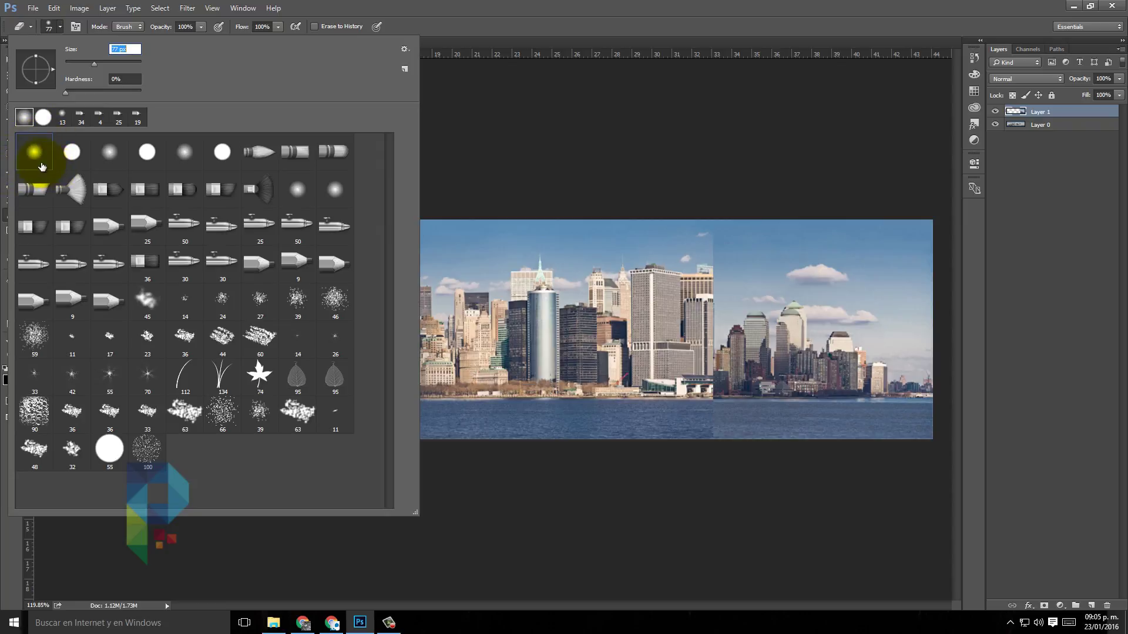
{"action": "left_click", "coordinate": [703, 252]}
{"action": "mouse_move", "coordinate": [703, 253]}
{"action": "left_mouse_down"}
{"action": "mouse_move", "coordinate": [700, 290]}
{"action": "mouse_move", "coordinate": [727, 264]}
{"action": "mouse_move", "coordinate": [702, 334]}
{"action": "mouse_move", "coordinate": [663, 351]}
{"action": "left_mouse_up"}
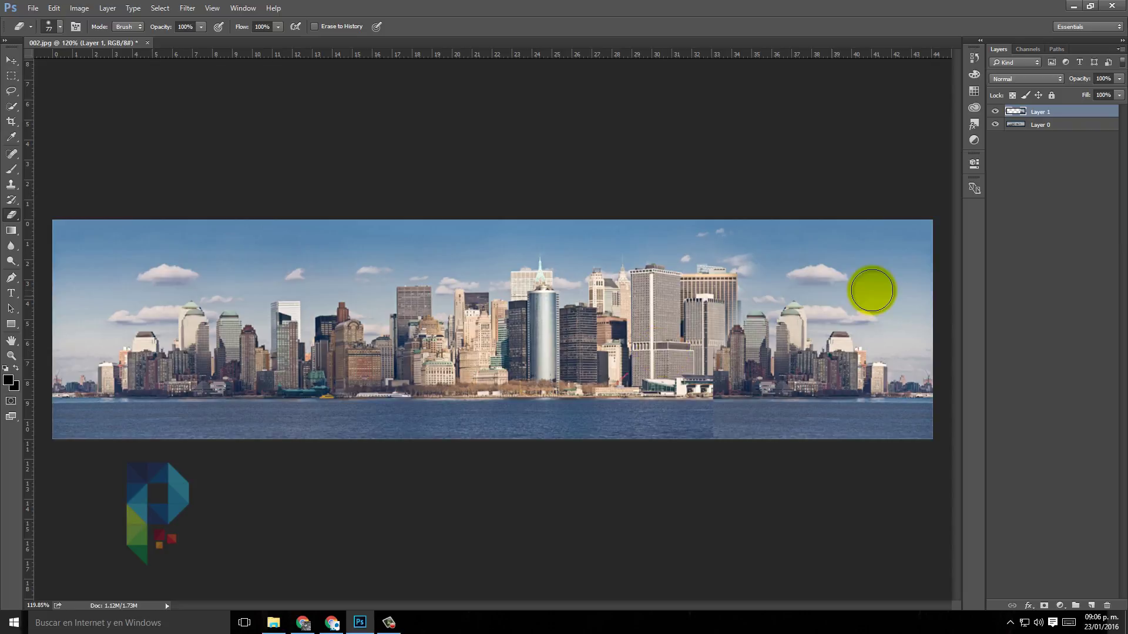
Step: Erase the hard seam near the right-hand buildings and along both image edges
{"action": "scroll", "coordinate": [788, 345], "scroll_direction": "up", "scroll_amount": 5}
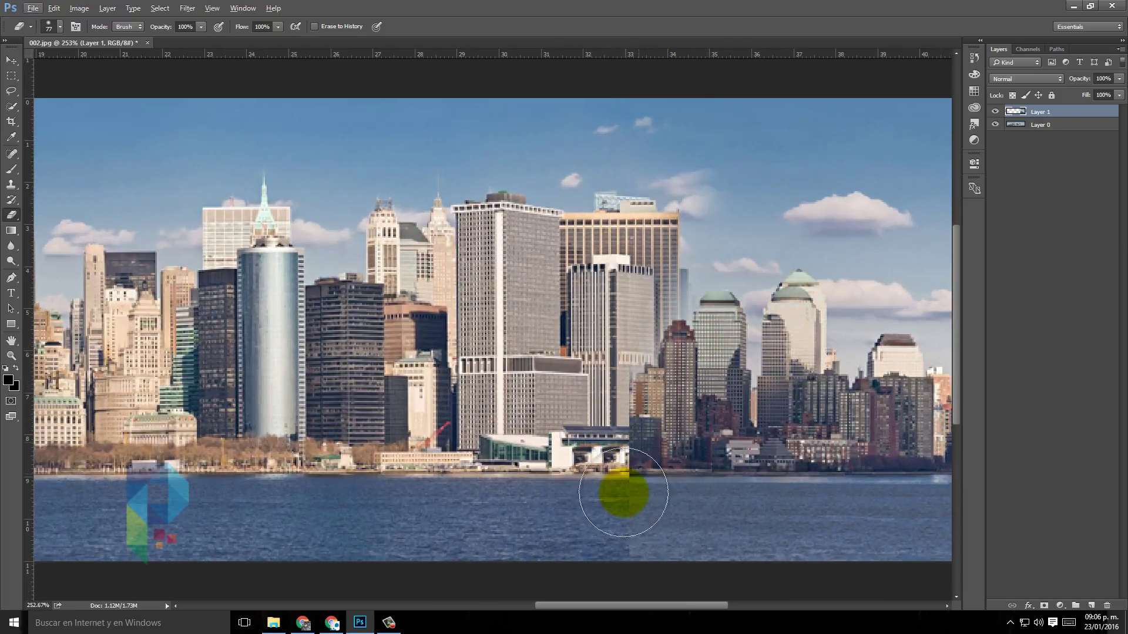
{"action": "mouse_move", "coordinate": [715, 429]}
{"action": "left_mouse_down"}
{"action": "mouse_move", "coordinate": [652, 546]}
{"action": "mouse_move", "coordinate": [637, 537]}
{"action": "mouse_move", "coordinate": [614, 478]}
{"action": "mouse_move", "coordinate": [637, 473]}
{"action": "mouse_move", "coordinate": [655, 491]}
{"action": "mouse_move", "coordinate": [629, 526]}
{"action": "mouse_move", "coordinate": [805, 525]}
{"action": "left_mouse_up"}
{"action": "scroll", "coordinate": [805, 525], "scroll_direction": "down", "scroll_amount": 5}
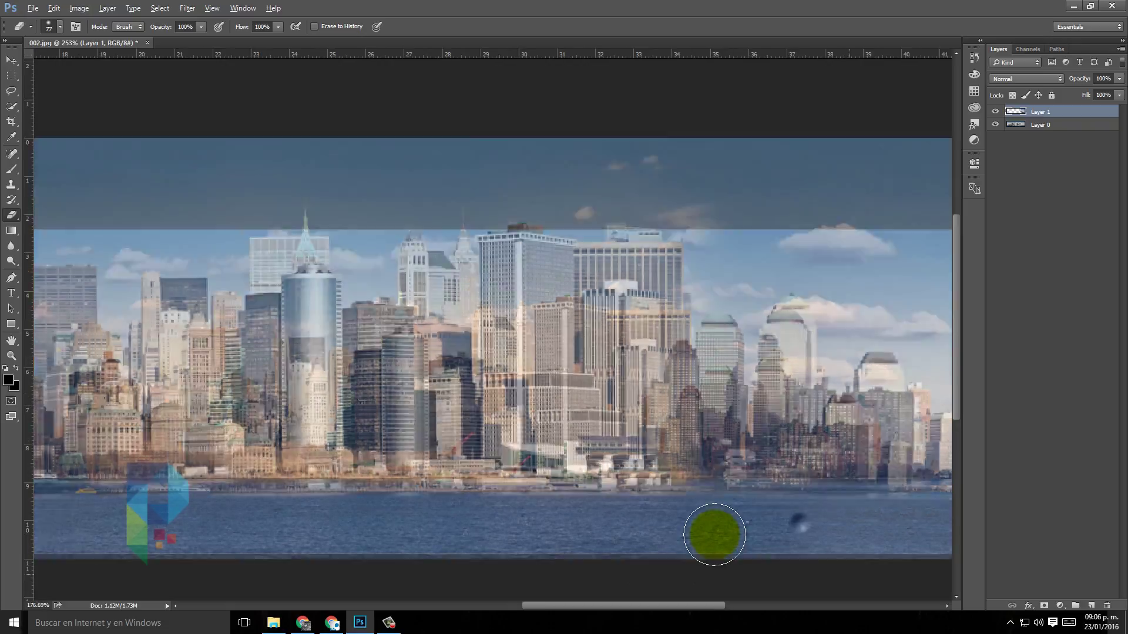
{"action": "scroll", "coordinate": [721, 588], "scroll_direction": "down", "scroll_amount": 1}
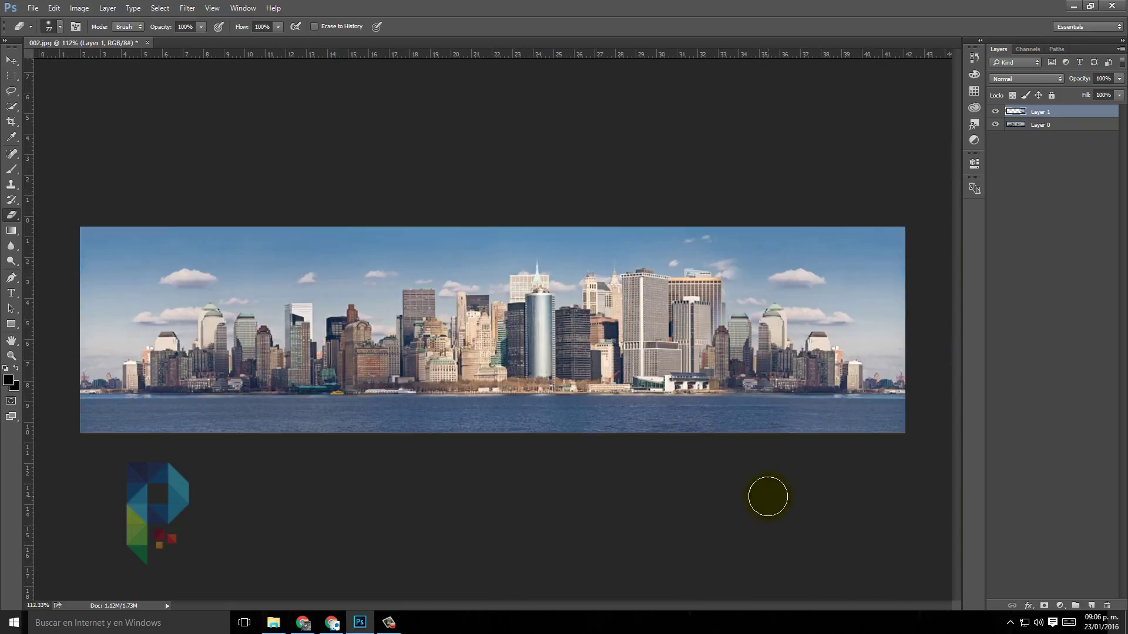
{"action": "left_click_drag", "start_coordinate": [792, 414], "coordinate": [830, 448]}
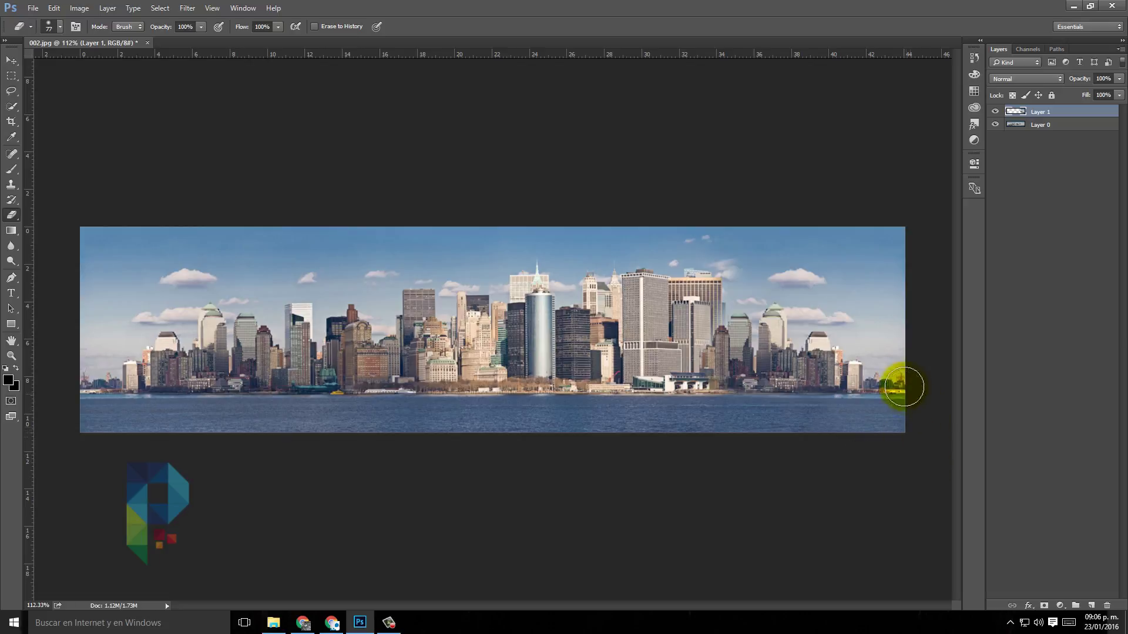
{"action": "left_click_drag", "start_coordinate": [927, 437], "coordinate": [898, 317]}
{"action": "left_click", "coordinate": [114, 386]}
{"action": "left_click_drag", "start_coordinate": [115, 386], "coordinate": [101, 282]}
{"action": "mouse_move", "coordinate": [767, 252]}
{"action": "left_mouse_down"}
{"action": "mouse_move", "coordinate": [729, 268]}
{"action": "mouse_move", "coordinate": [771, 246]}
{"action": "left_mouse_up"}
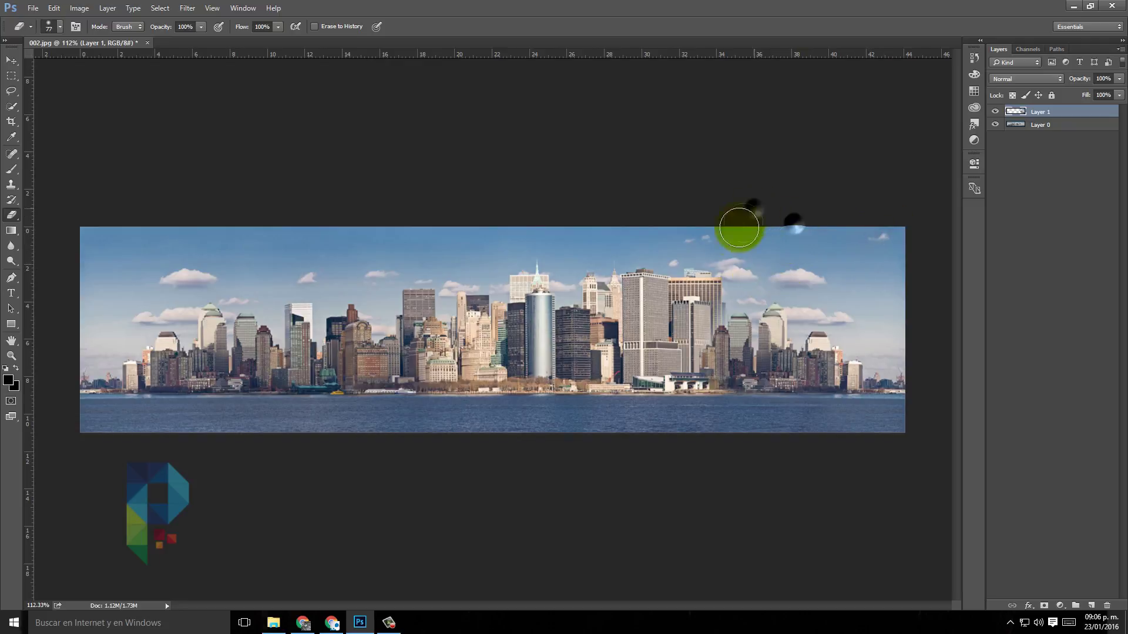
{"action": "scroll", "coordinate": [756, 342], "scroll_direction": "up", "scroll_amount": 1}
{"action": "scroll", "coordinate": [755, 343], "scroll_direction": "up", "scroll_amount": 3}
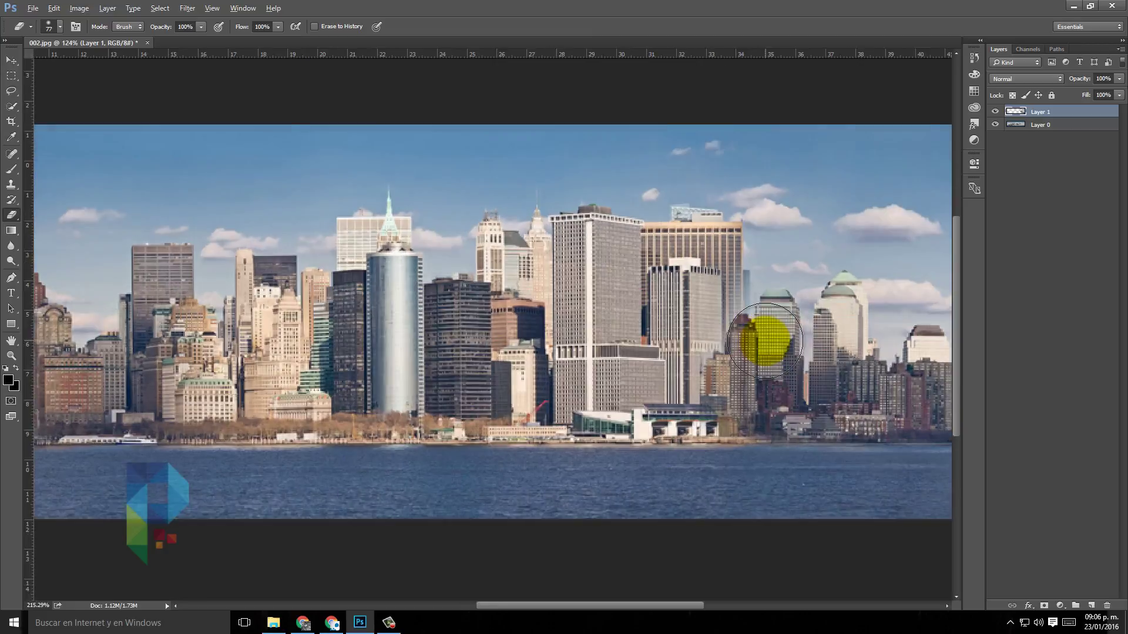
{"action": "scroll", "coordinate": [755, 338], "scroll_direction": "up", "scroll_amount": 1}
Step: Shrink the eraser to 18 px and erase the seam along the building tops
{"action": "left_click", "coordinate": [53, 27]}
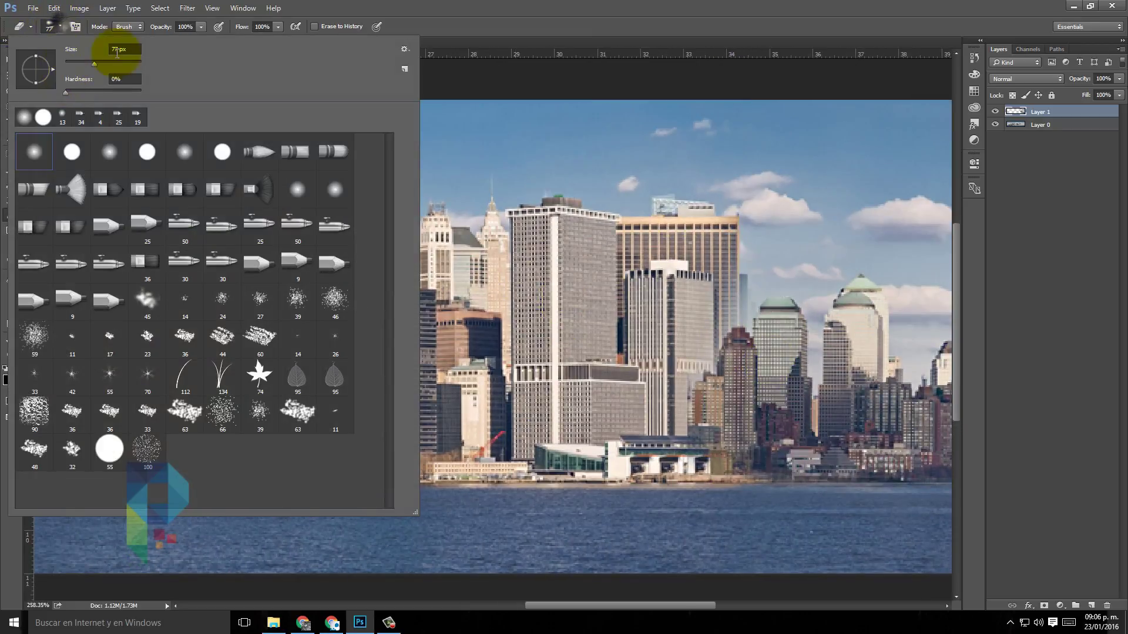
{"action": "left_click_drag", "start_coordinate": [74, 65], "coordinate": [72, 65]}
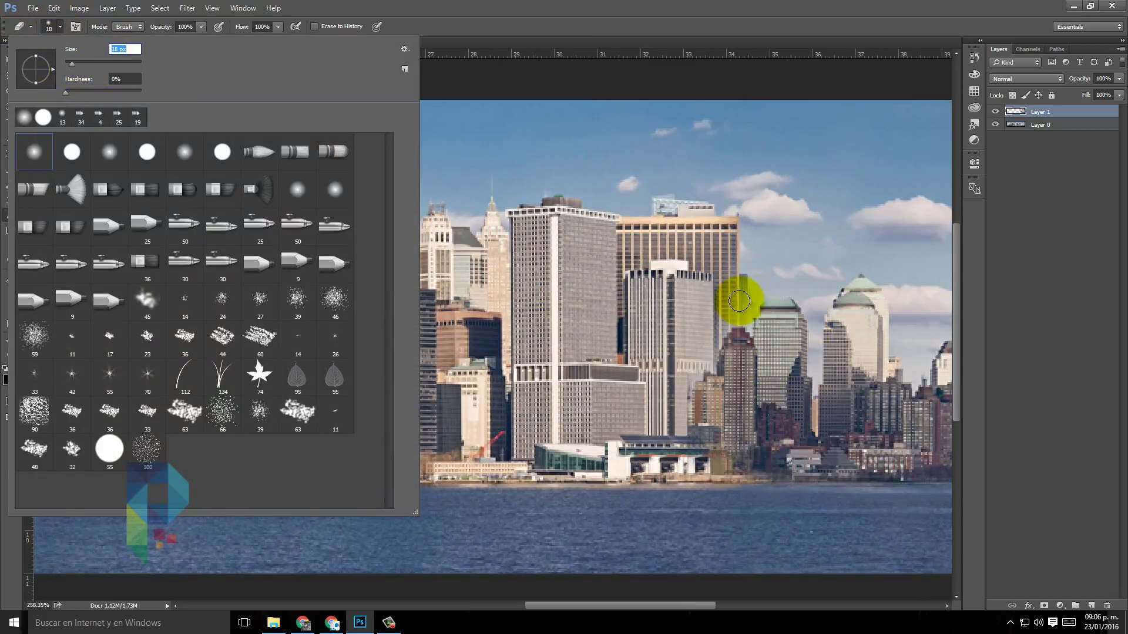
{"action": "left_click", "coordinate": [743, 291]}
{"action": "mouse_move", "coordinate": [746, 278]}
{"action": "left_mouse_down"}
{"action": "mouse_move", "coordinate": [743, 311]}
{"action": "mouse_move", "coordinate": [706, 348]}
{"action": "mouse_move", "coordinate": [681, 425]}
{"action": "mouse_move", "coordinate": [682, 385]}
{"action": "mouse_move", "coordinate": [681, 438]}
{"action": "mouse_move", "coordinate": [707, 478]}
{"action": "left_mouse_up"}
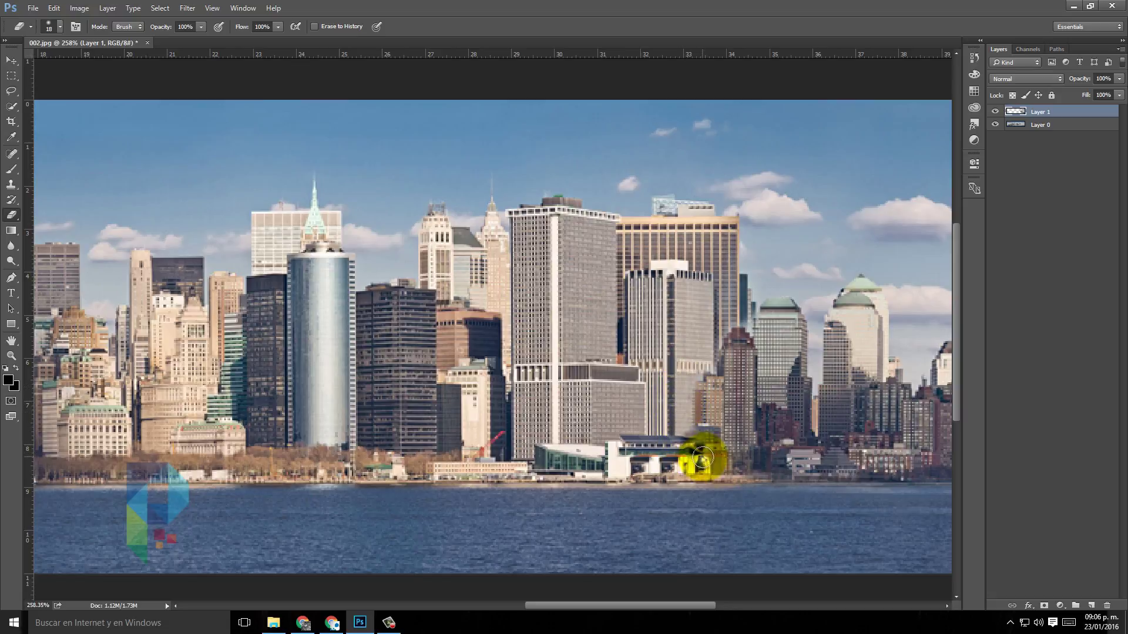
{"action": "scroll", "coordinate": [709, 482], "scroll_direction": "down", "scroll_amount": 1}
{"action": "scroll", "coordinate": [709, 482], "scroll_direction": "down", "scroll_amount": 5}
{"action": "scroll", "coordinate": [709, 482], "scroll_direction": "down", "scroll_amount": 2}
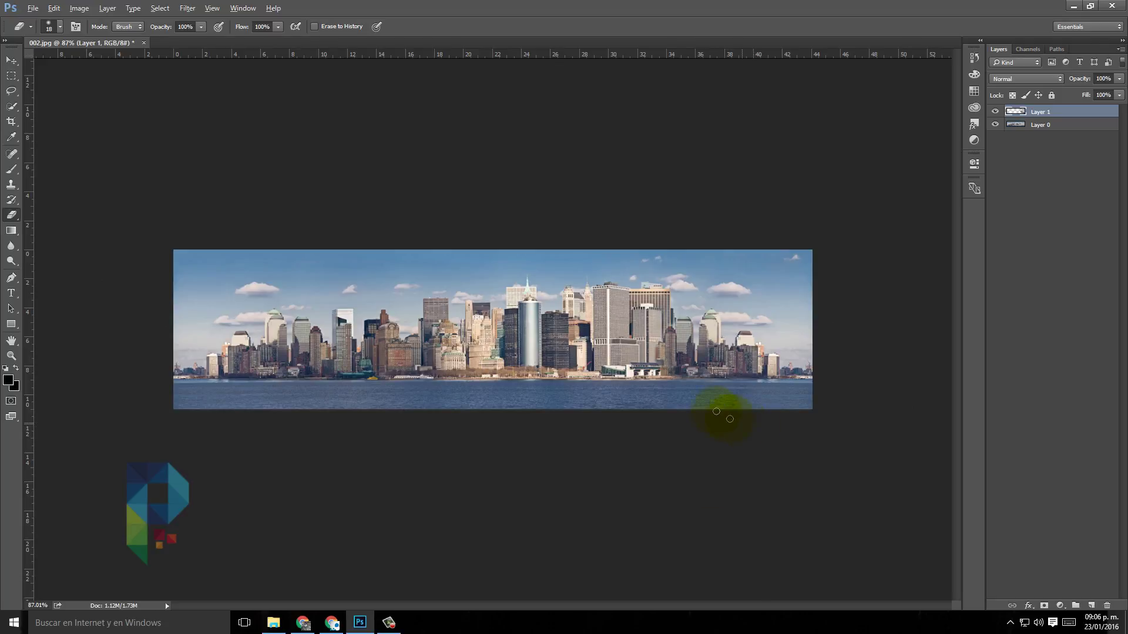
{"action": "scroll", "coordinate": [713, 382], "scroll_direction": "up", "scroll_amount": 2}
{"action": "scroll", "coordinate": [823, 353], "scroll_direction": "down", "scroll_amount": 3}
{"action": "key", "text": "v"}
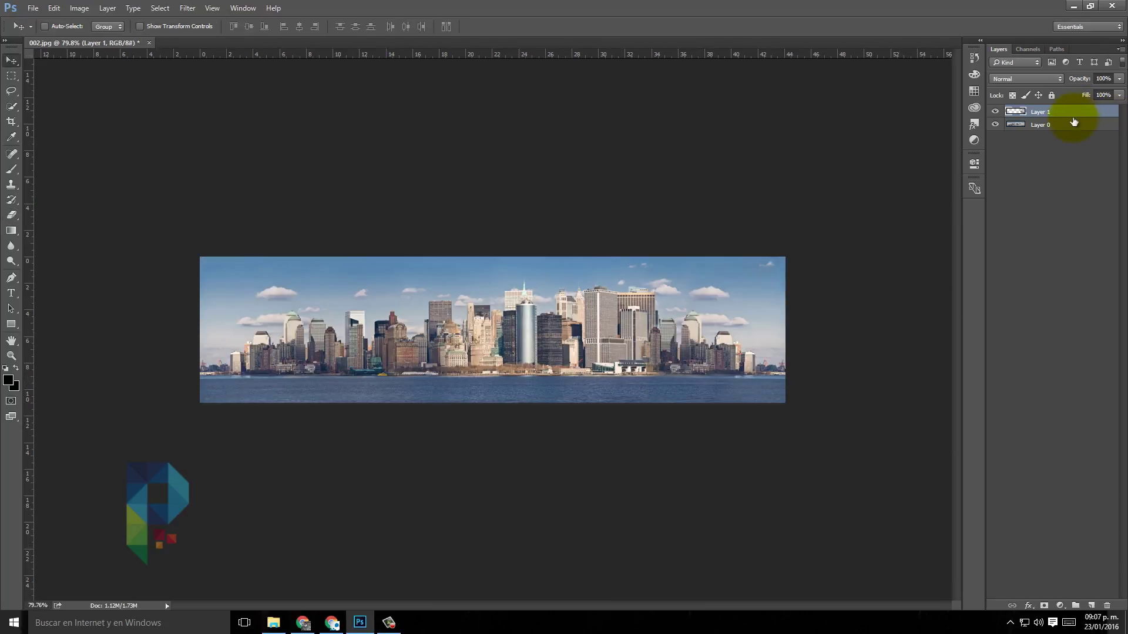
Step: Select Layer 0 with Layer 1, choose Merge Layers, and toggle visibility to check
{"action": "left_click", "coordinate": [1070, 122], "text": "shift"}
{"action": "right_click", "coordinate": [1071, 123]}
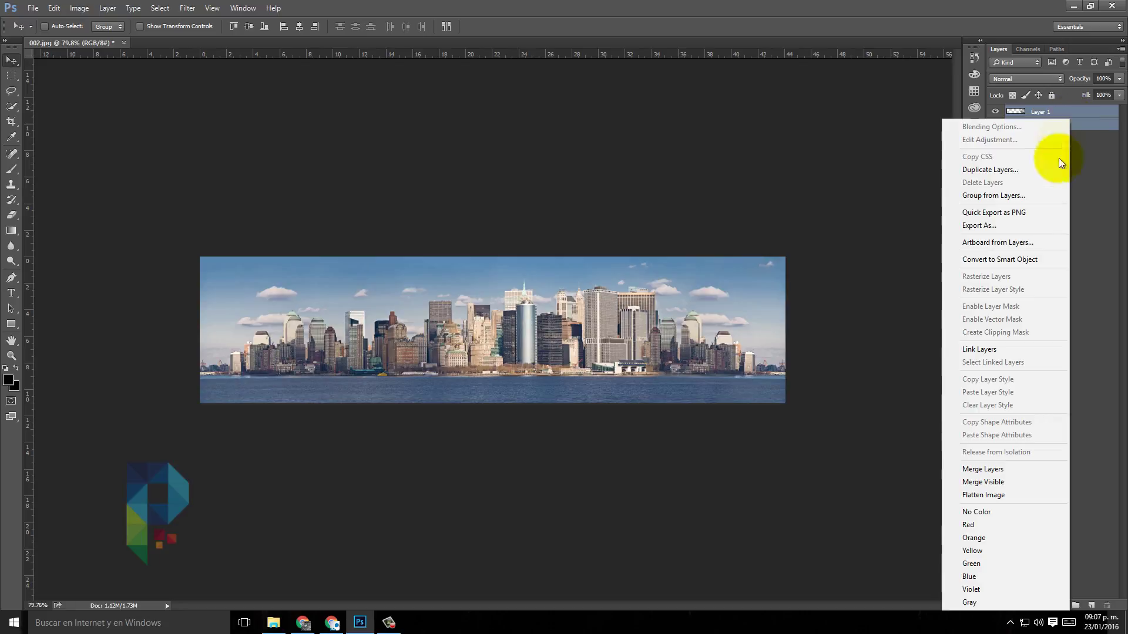
{"action": "left_click", "coordinate": [1012, 471]}
{"action": "left_click", "coordinate": [996, 112]}
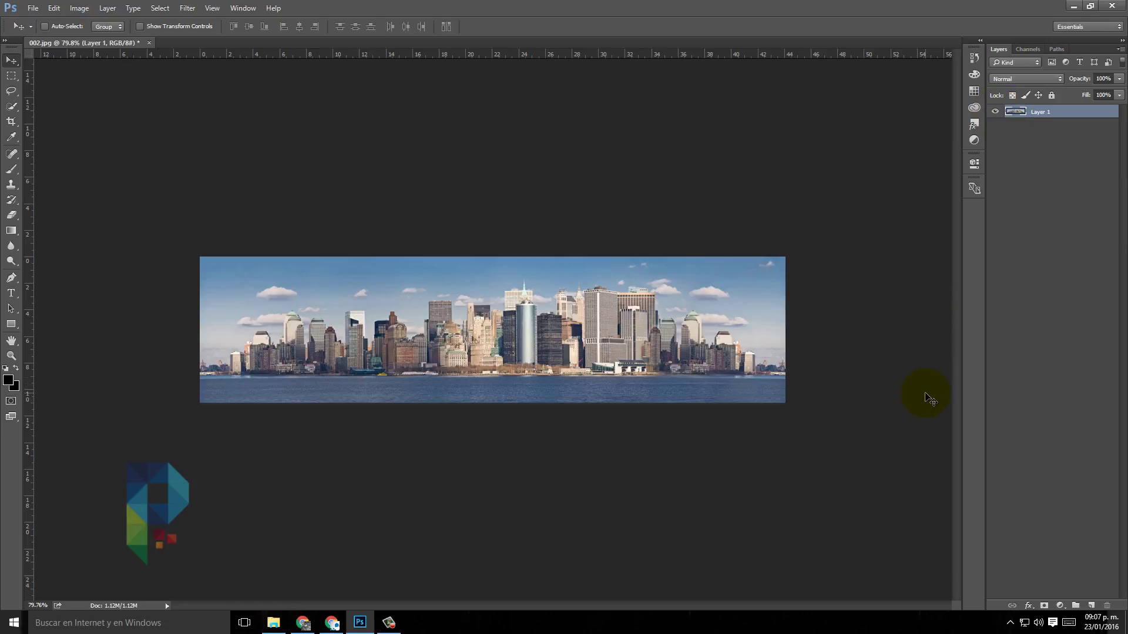
Step: Drag a horizontal guide down to the waterline and fine-tune it while zoomed in
{"action": "left_click_drag", "start_coordinate": [675, 56], "coordinate": [728, 376]}
{"action": "scroll", "coordinate": [868, 399], "scroll_direction": "up", "scroll_amount": 5}
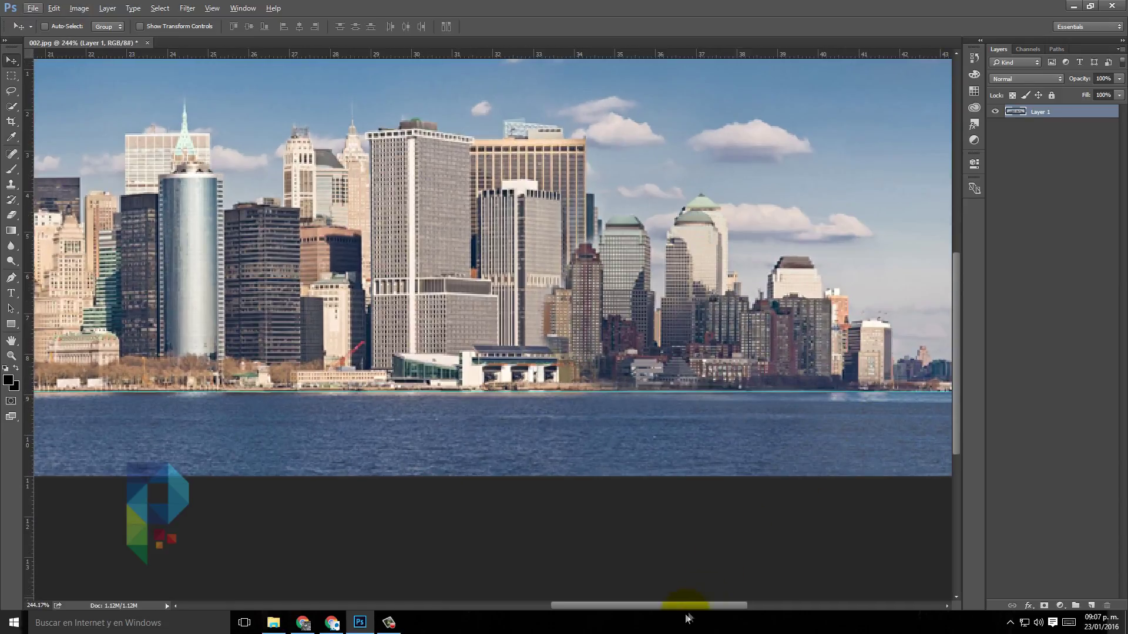
{"action": "mouse_move", "coordinate": [688, 611]}
{"action": "left_mouse_down"}
{"action": "mouse_move", "coordinate": [705, 604]}
{"action": "mouse_move", "coordinate": [716, 445]}
{"action": "mouse_move", "coordinate": [755, 393]}
{"action": "left_mouse_up"}
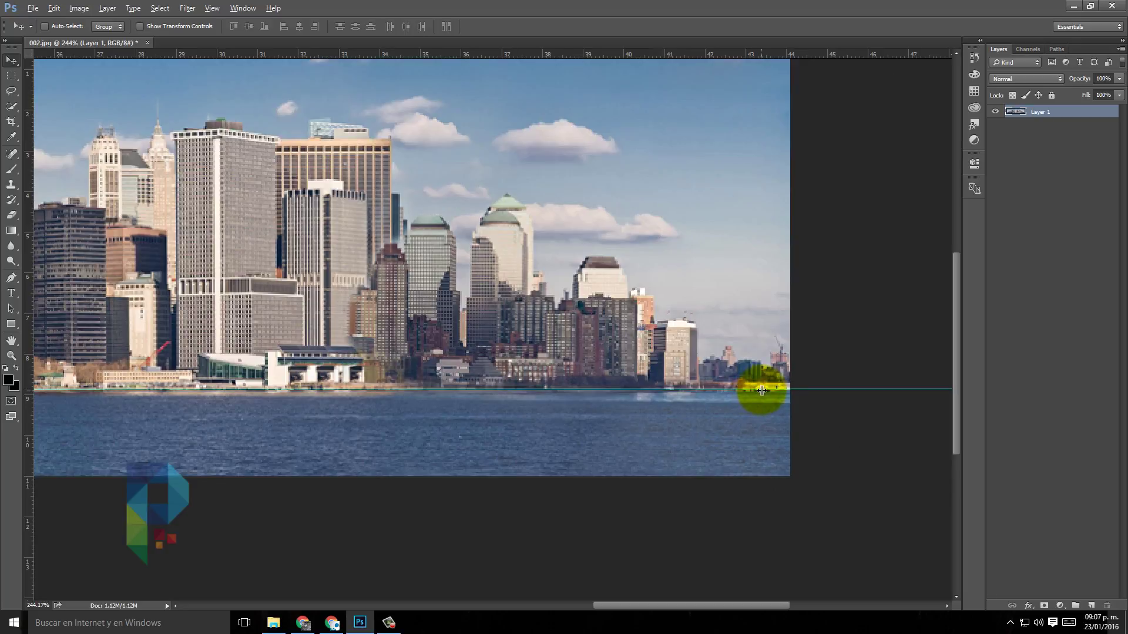
{"action": "scroll", "coordinate": [780, 401], "scroll_direction": "up", "scroll_amount": 2}
{"action": "scroll", "coordinate": [797, 400], "scroll_direction": "up", "scroll_amount": 3}
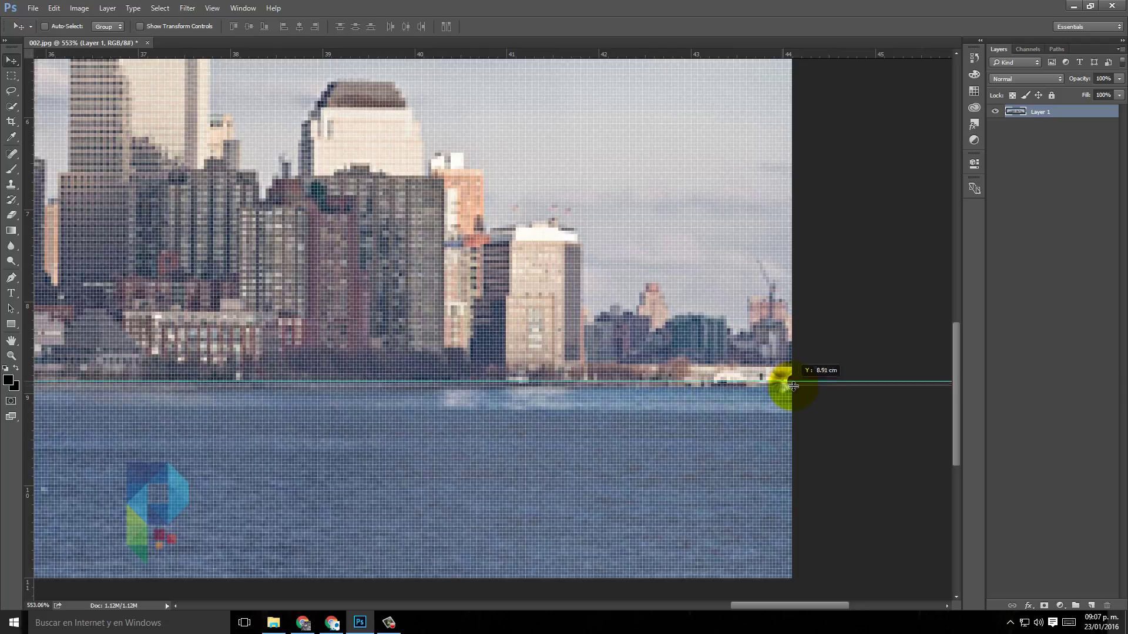
{"action": "left_click_drag", "start_coordinate": [782, 388], "coordinate": [784, 384]}
{"action": "scroll", "coordinate": [763, 446], "scroll_direction": "down", "scroll_amount": 5}
{"action": "scroll", "coordinate": [705, 501], "scroll_direction": "down", "scroll_amount": 5}
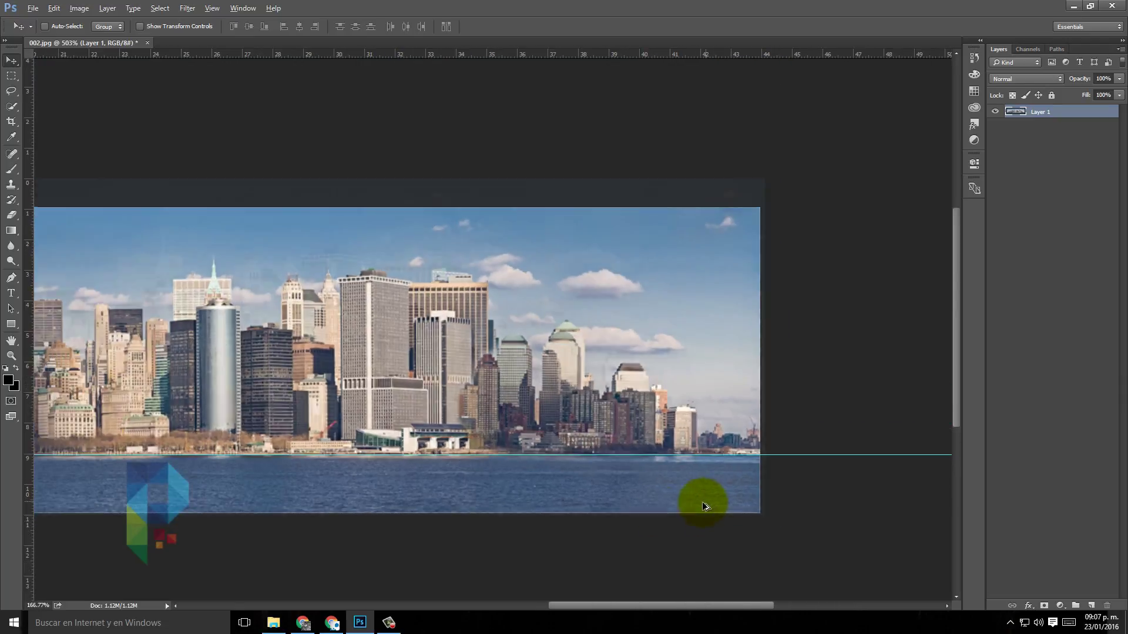
{"action": "scroll", "coordinate": [353, 523], "scroll_direction": "down", "scroll_amount": 5}
{"action": "scroll", "coordinate": [353, 358], "scroll_direction": "up", "scroll_amount": 2}
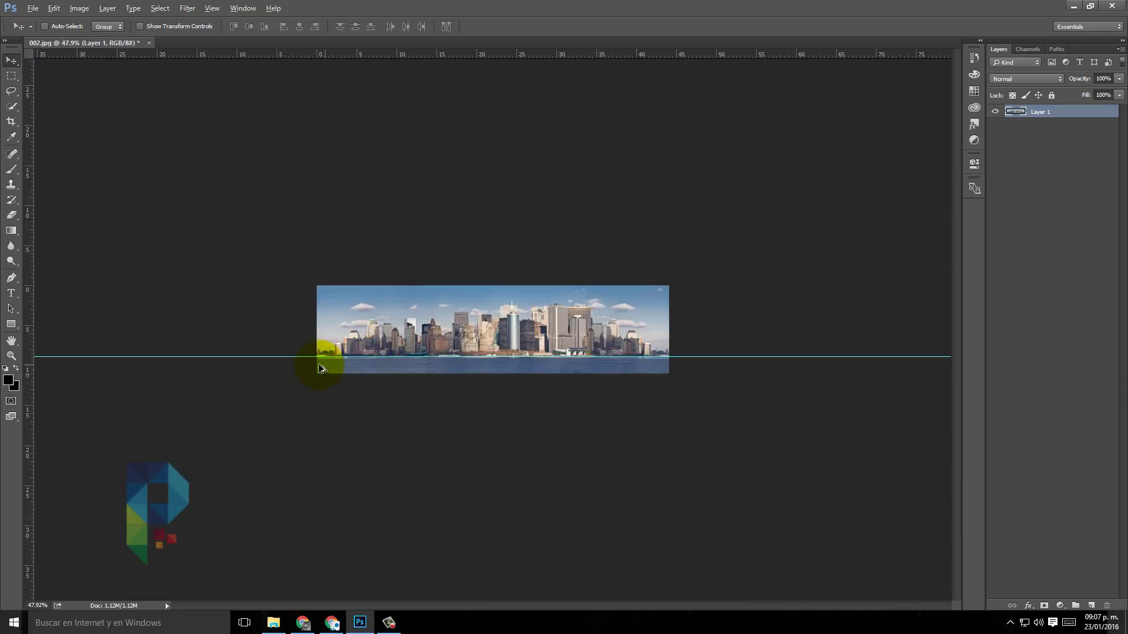
{"action": "scroll", "coordinate": [265, 365], "scroll_direction": "up", "scroll_amount": 2}
{"action": "scroll", "coordinate": [262, 399], "scroll_direction": "up", "scroll_amount": 3}
Step: Pan and zoom to verify the guide's placement, then select the skyline layer
{"action": "left_click_drag", "start_coordinate": [569, 605], "coordinate": [514, 605]}
{"action": "scroll", "coordinate": [202, 398], "scroll_direction": "up", "scroll_amount": 2}
{"action": "scroll", "coordinate": [222, 407], "scroll_direction": "up", "scroll_amount": 1}
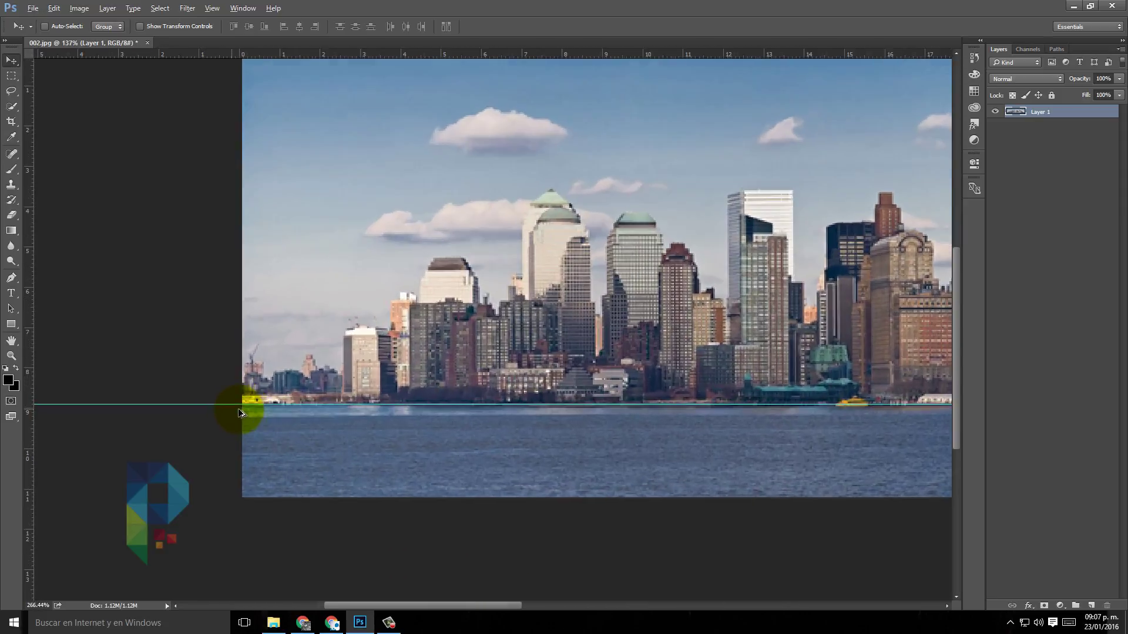
{"action": "scroll", "coordinate": [237, 403], "scroll_direction": "up", "scroll_amount": 1}
{"action": "scroll", "coordinate": [255, 407], "scroll_direction": "up", "scroll_amount": 1}
{"action": "scroll", "coordinate": [259, 403], "scroll_direction": "up", "scroll_amount": 1}
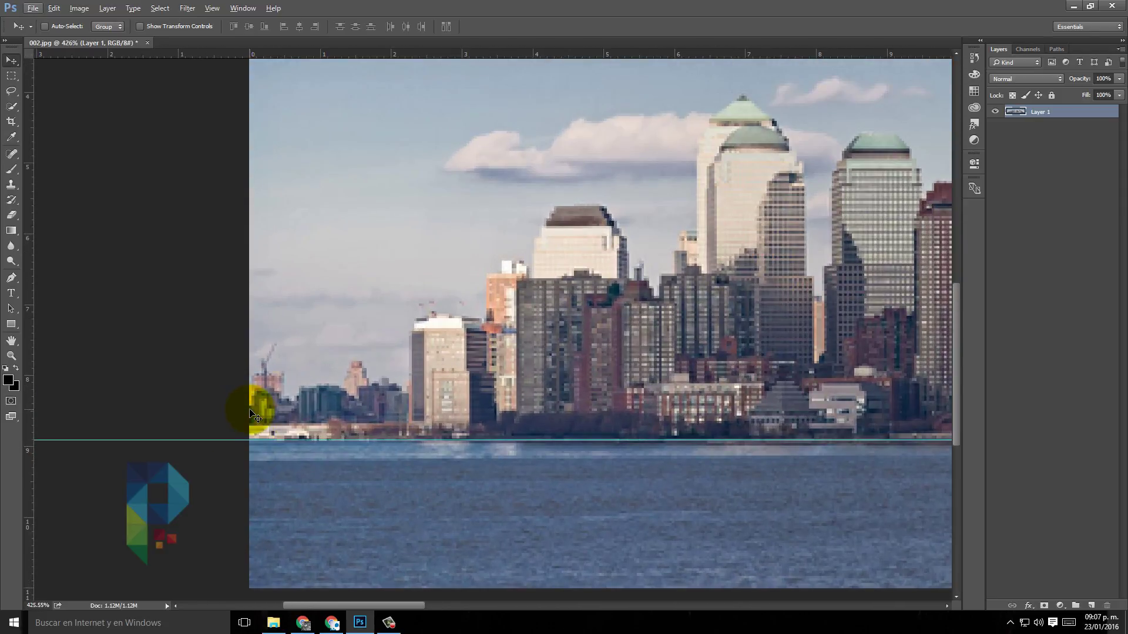
{"action": "scroll", "coordinate": [282, 423], "scroll_direction": "down", "scroll_amount": 2}
{"action": "scroll", "coordinate": [373, 470], "scroll_direction": "down", "scroll_amount": 1}
{"action": "scroll", "coordinate": [403, 466], "scroll_direction": "down", "scroll_amount": 2}
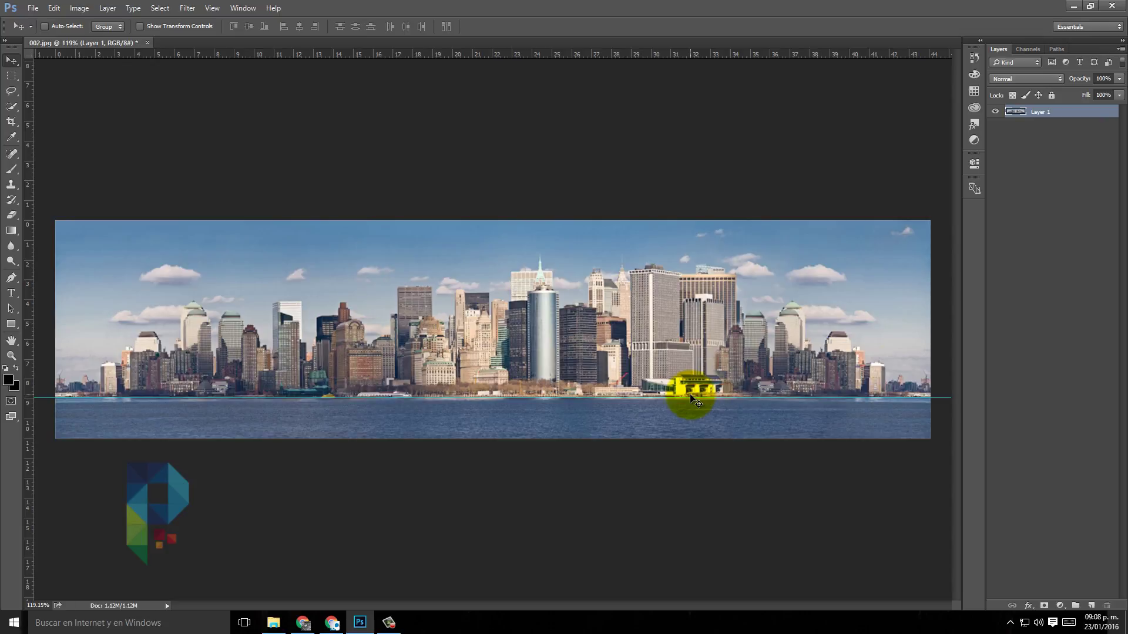
{"action": "left_click", "coordinate": [1069, 118]}
Step: Enter Free Transform on Layer 1, undo a slight tilt back to 0°, and exit the transform
{"action": "left_click", "coordinate": [54, 8]}
{"action": "left_click", "coordinate": [121, 237]}
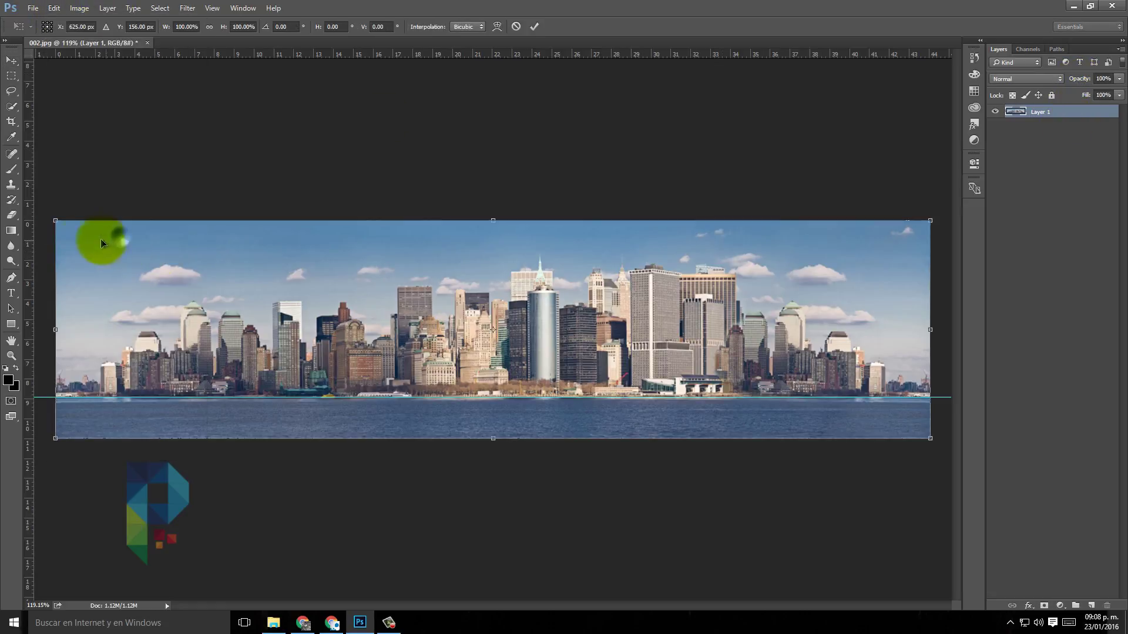
{"action": "left_click_drag", "start_coordinate": [56, 215], "coordinate": [62, 196]}
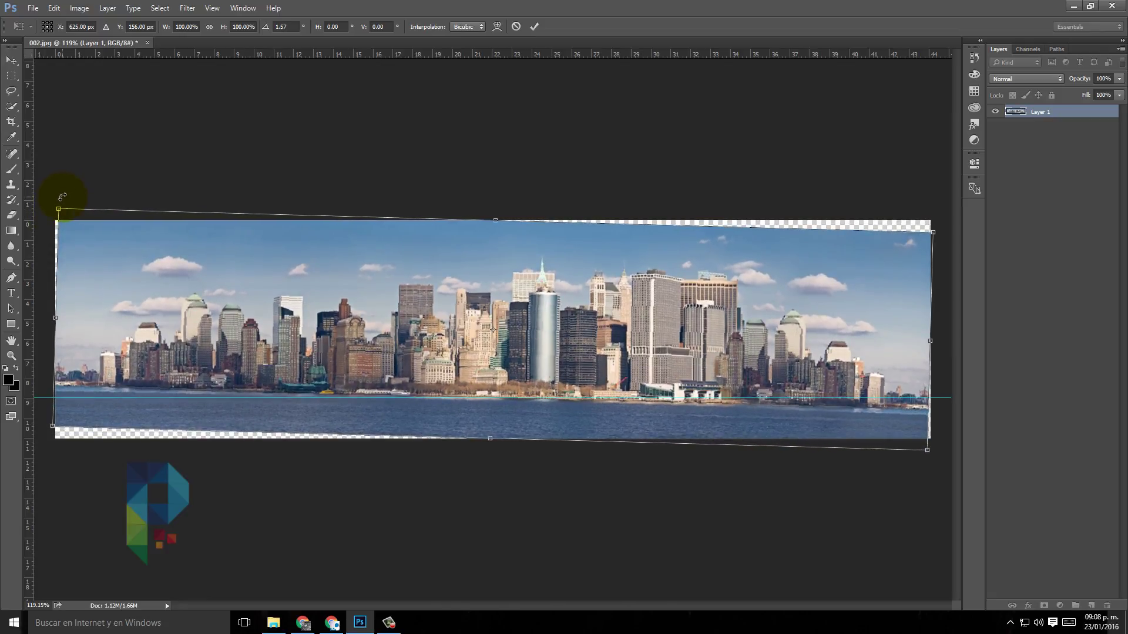
{"action": "key", "text": "ctrl+z"}
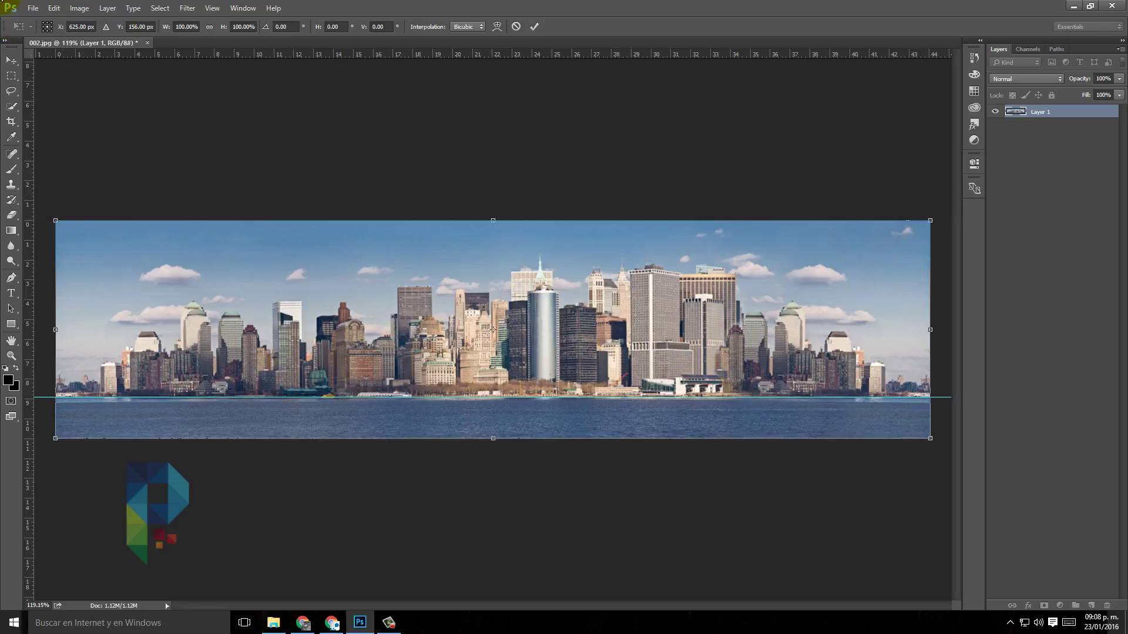
{"action": "left_click", "coordinate": [11, 60]}
Step: Commit the level transform on the skyline and drag the waterline guide back into the ruler
{"action": "left_click", "coordinate": [521, 236]}
{"action": "scroll", "coordinate": [646, 357], "scroll_direction": "down", "scroll_amount": 3}
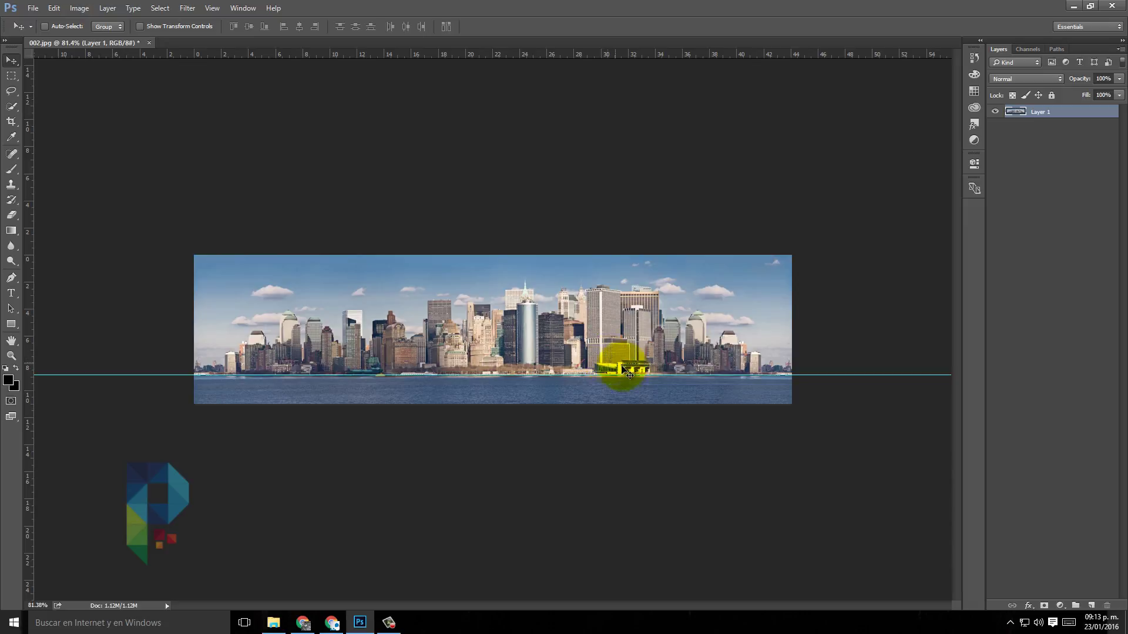
{"action": "left_click_drag", "start_coordinate": [638, 374], "coordinate": [667, 44]}
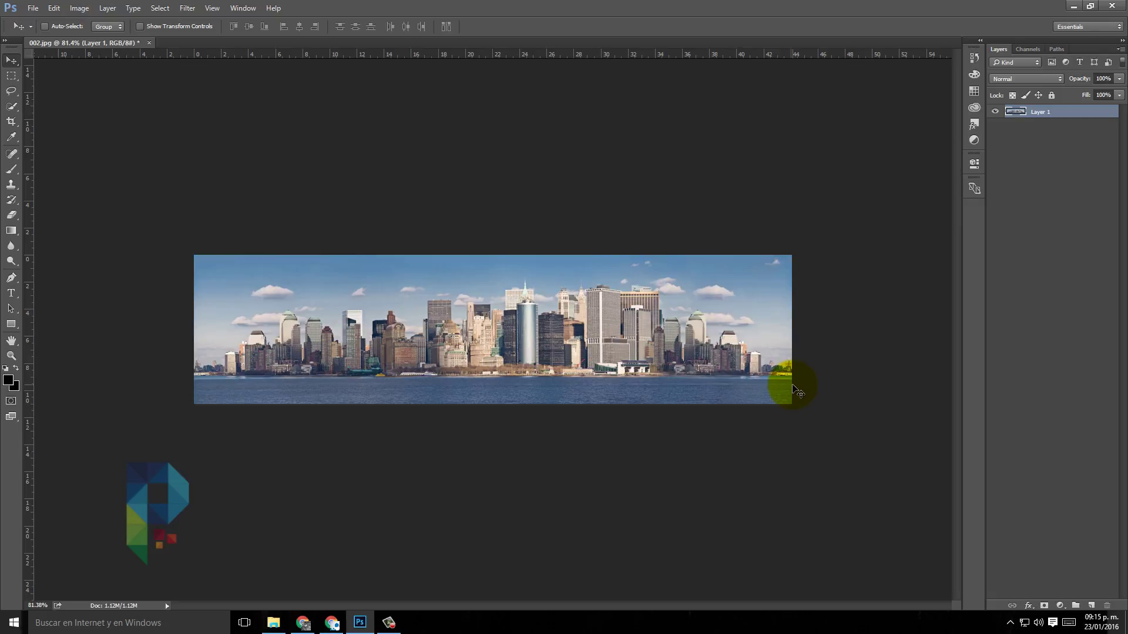
Step: In Image Size, unlink width and height so they can change independently
{"action": "left_click", "coordinate": [79, 8]}
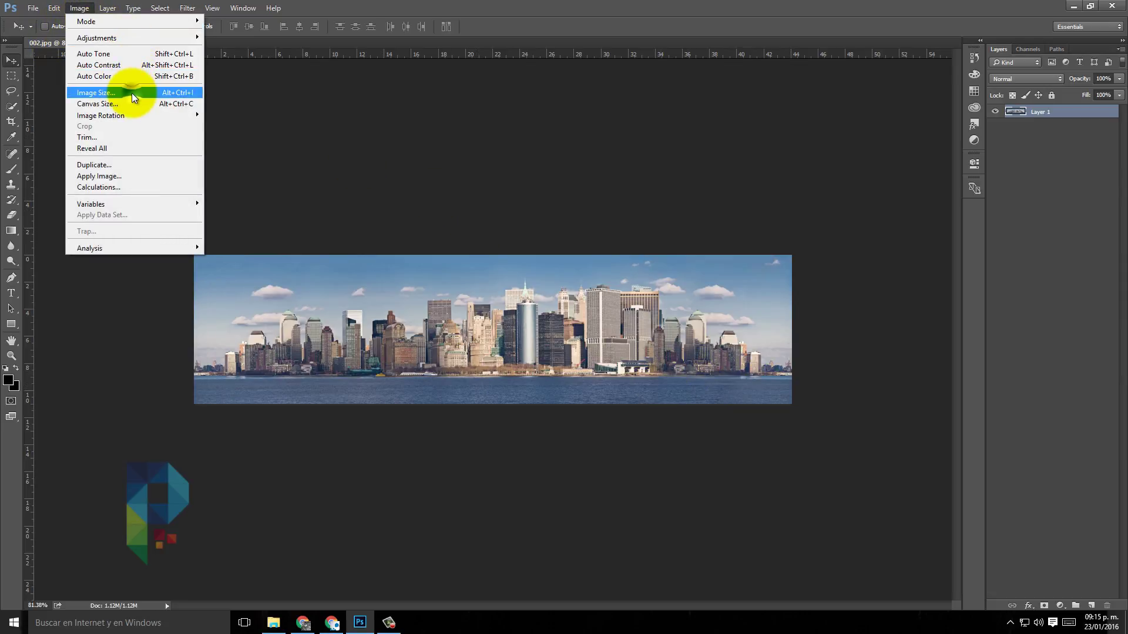
{"action": "left_click", "coordinate": [131, 93]}
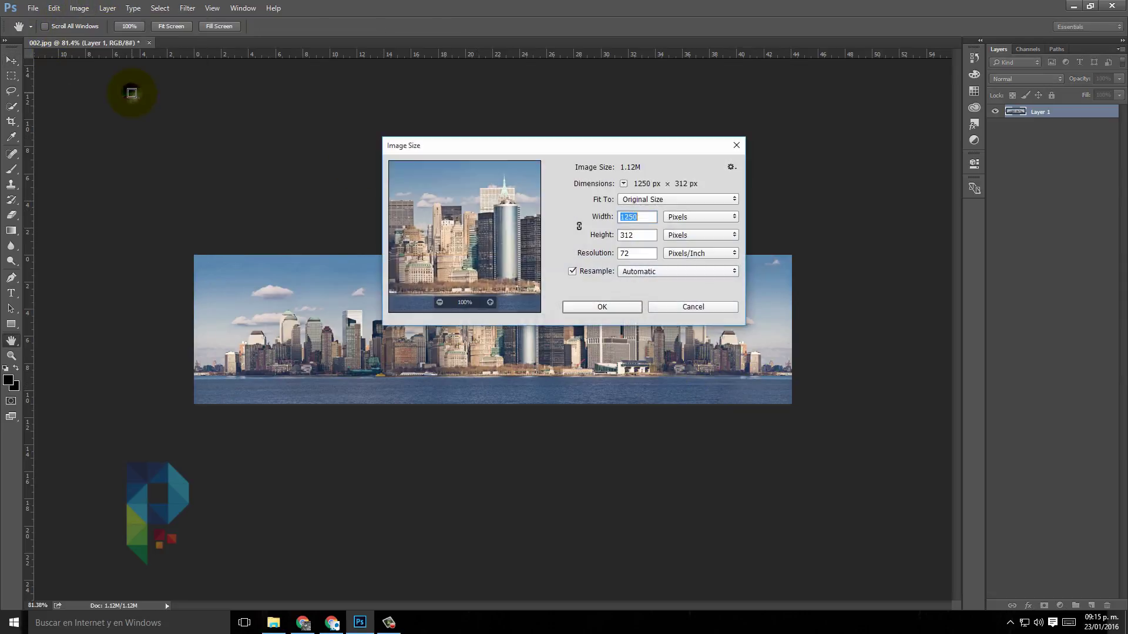
{"action": "left_click", "coordinate": [579, 229]}
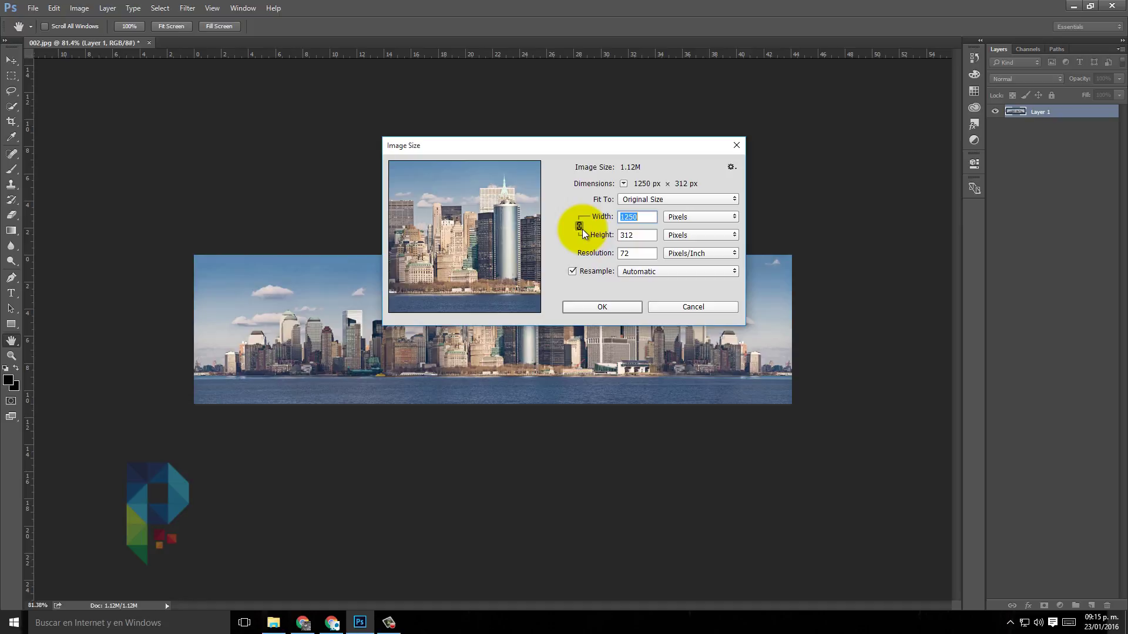
{"action": "left_click", "coordinate": [583, 229]}
{"action": "double_click", "coordinate": [643, 237]}
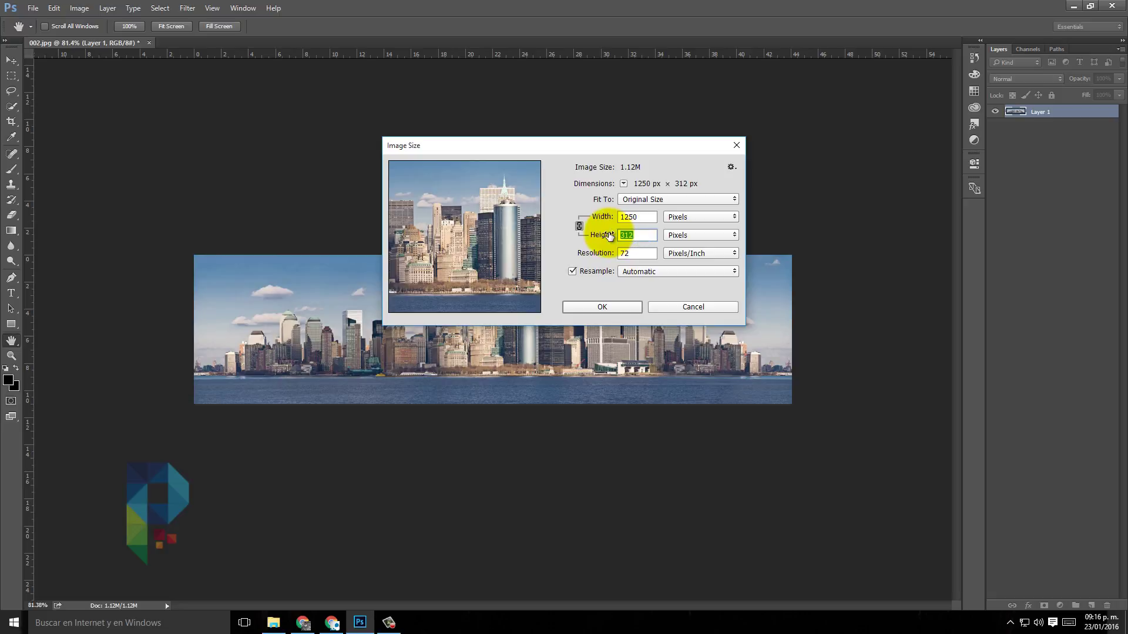
{"action": "double_click", "coordinate": [637, 217]}
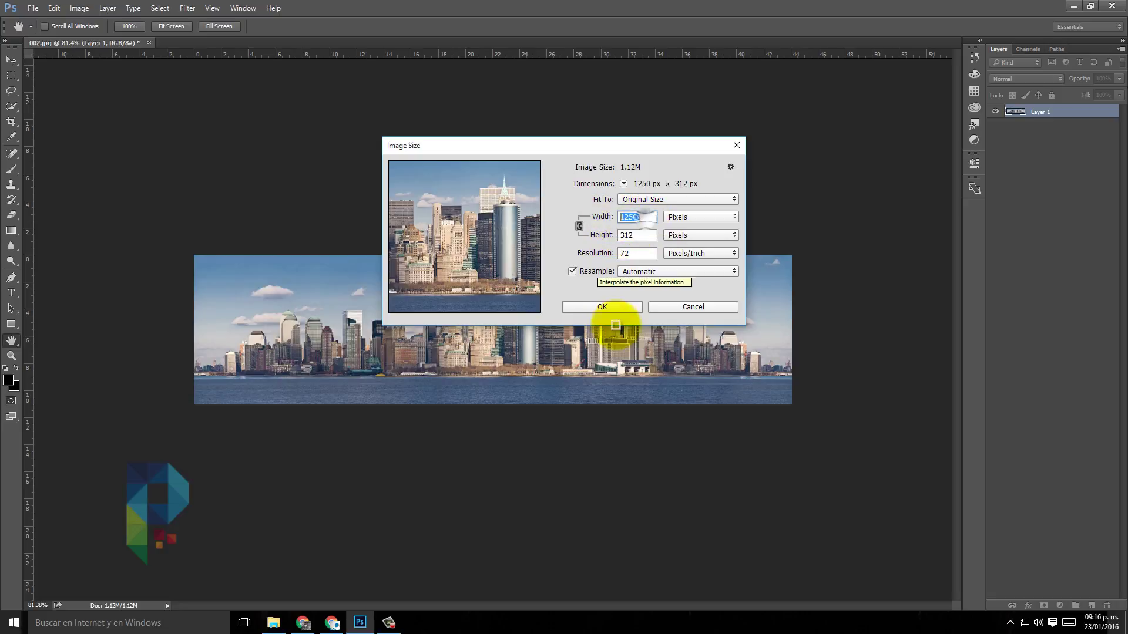
{"action": "left_click", "coordinate": [578, 227]}
Step: Set Height to 1250 px, making the image a 1250 × 1250 px square
{"action": "double_click", "coordinate": [624, 235]}
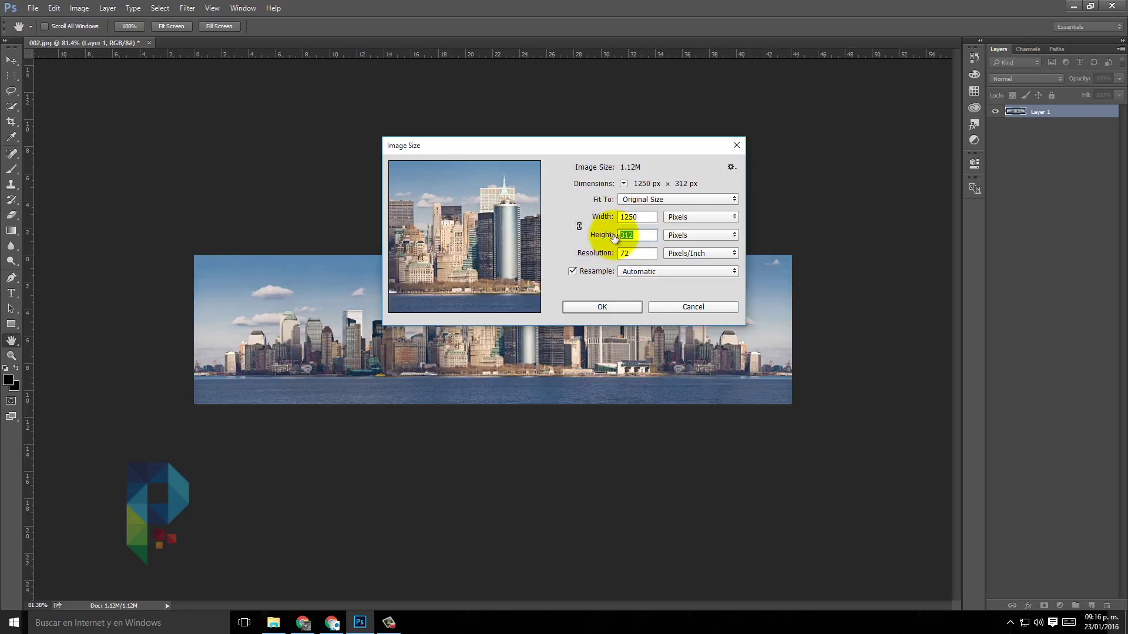
{"action": "double_click", "coordinate": [643, 218]}
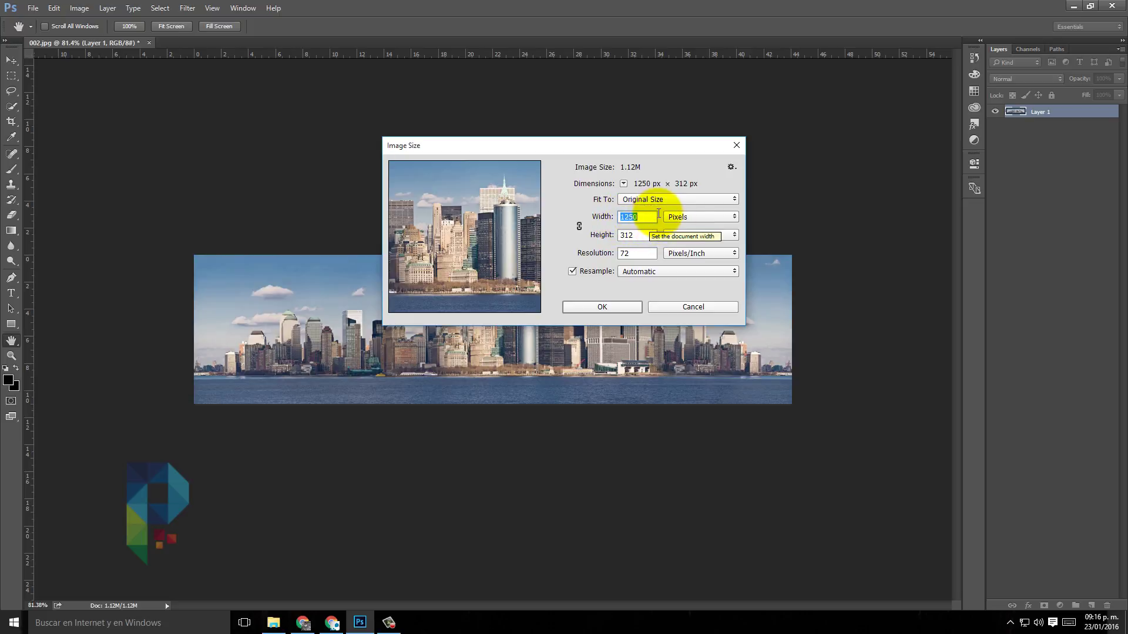
{"action": "left_click", "coordinate": [644, 217]}
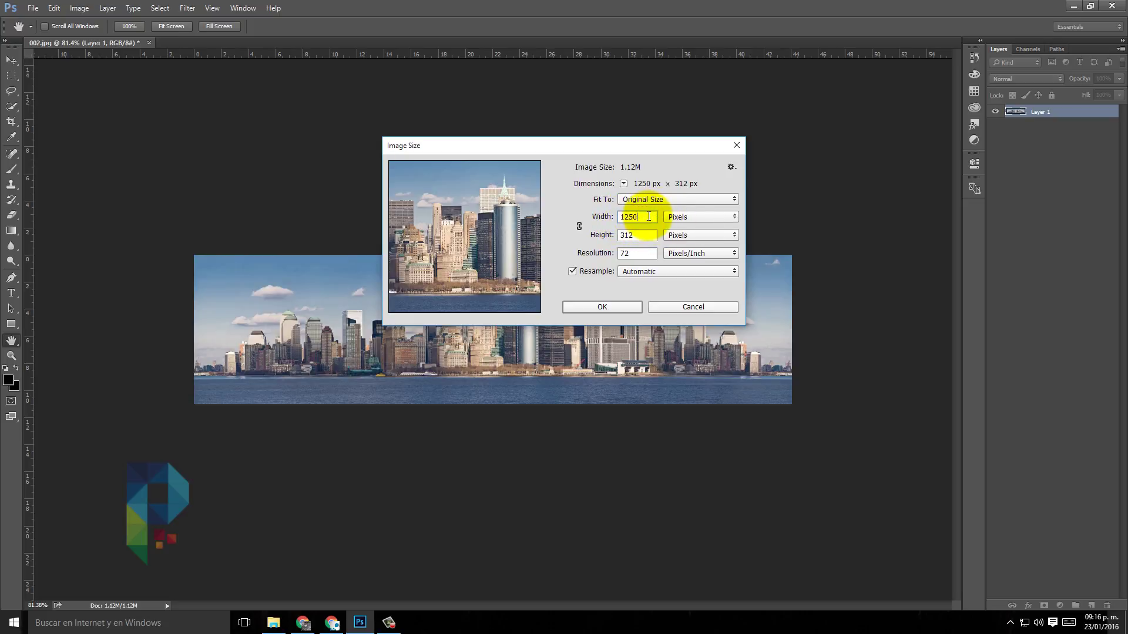
{"action": "double_click", "coordinate": [632, 236]}
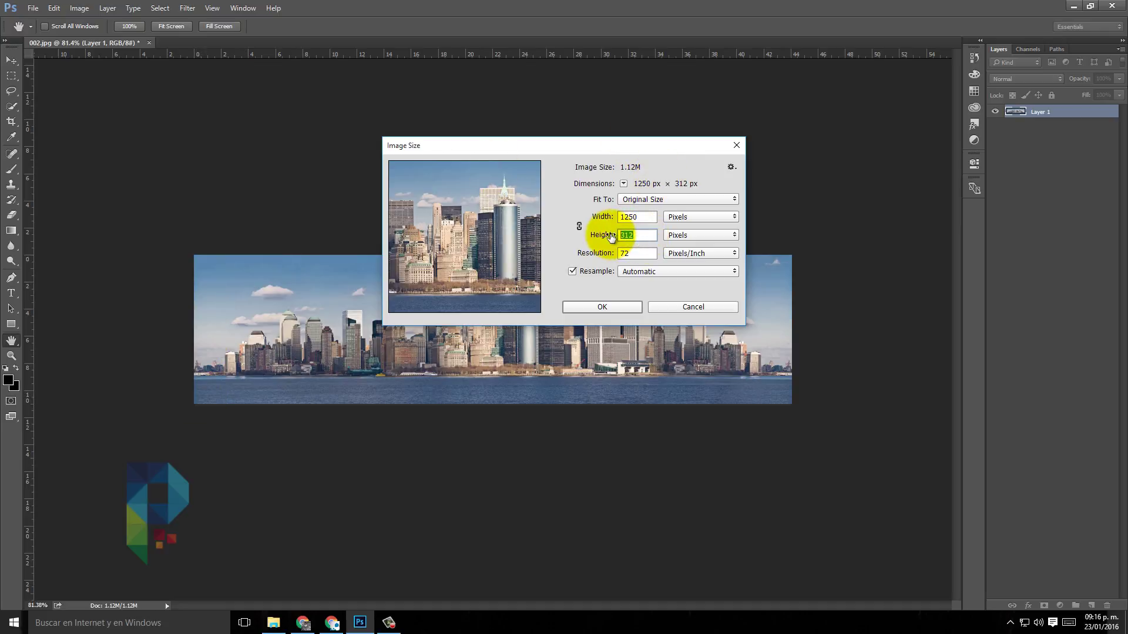
{"action": "type", "text": "1250"}
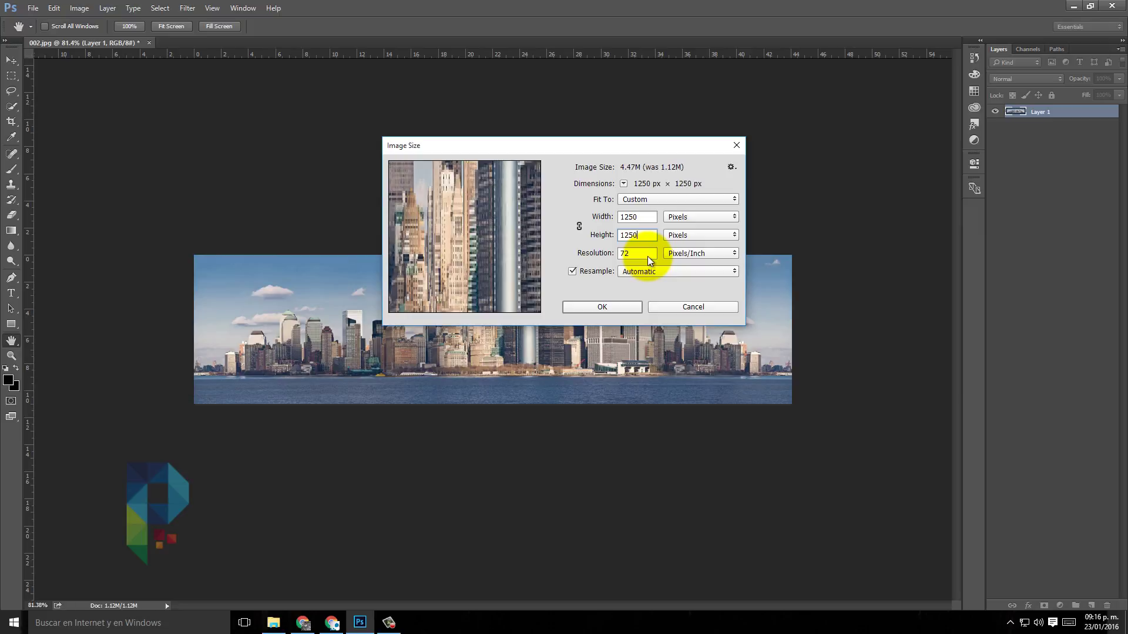
{"action": "left_click", "coordinate": [615, 311]}
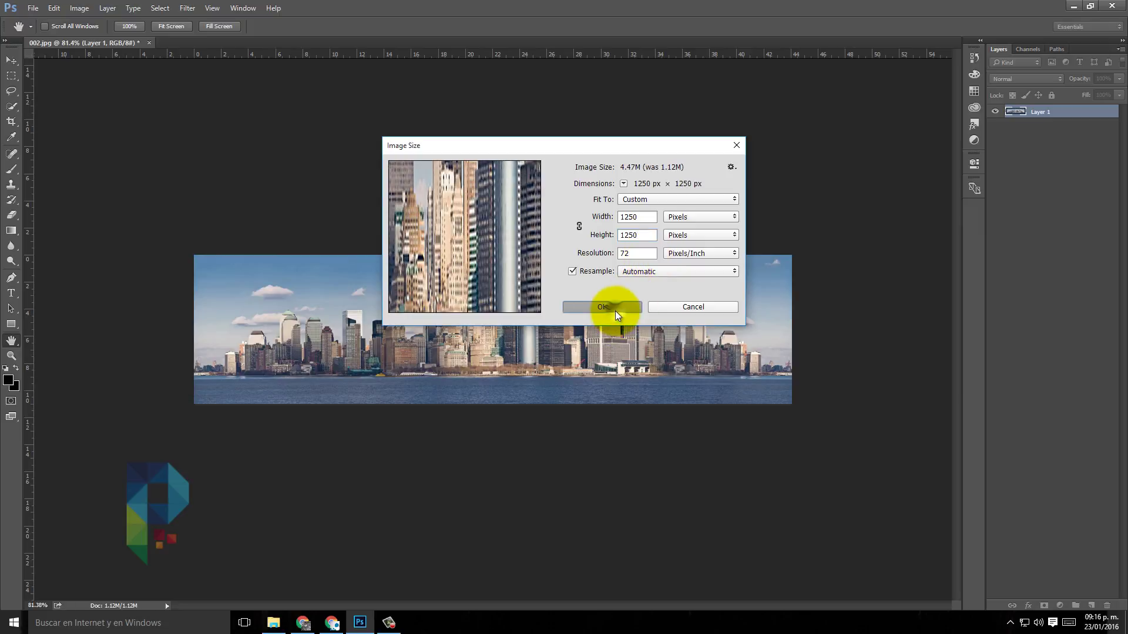
{"action": "key", "text": "v"}
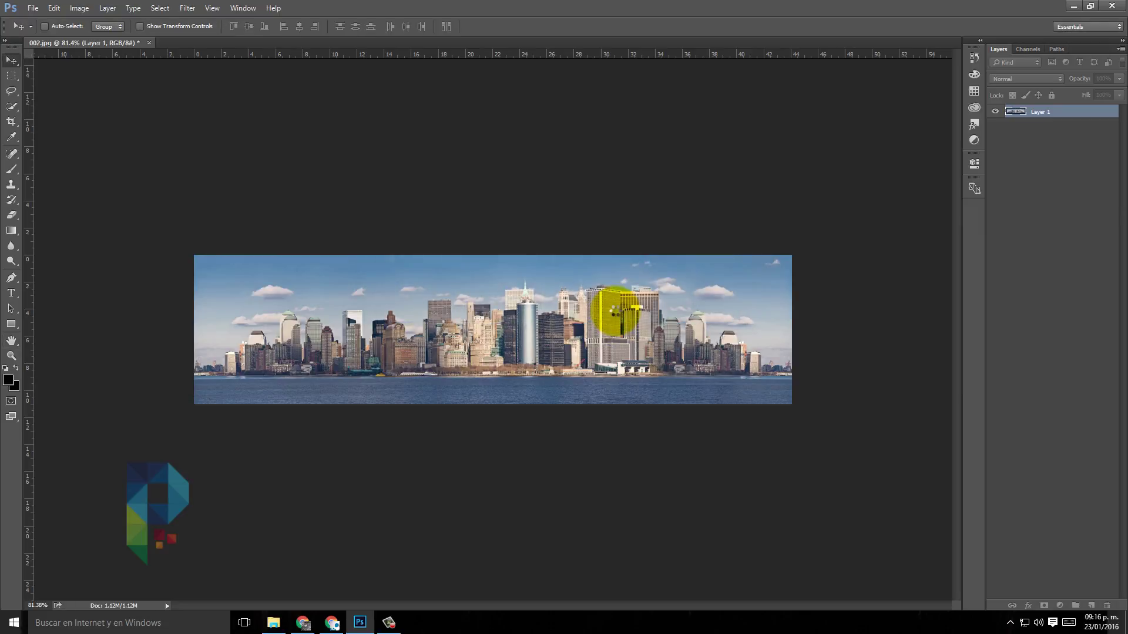
Step: Rotate the squared skyline image 180° using Edit > Transform > Rotate 180°
{"action": "scroll", "coordinate": [615, 311], "scroll_direction": "down", "scroll_amount": 2, "text": "alt"}
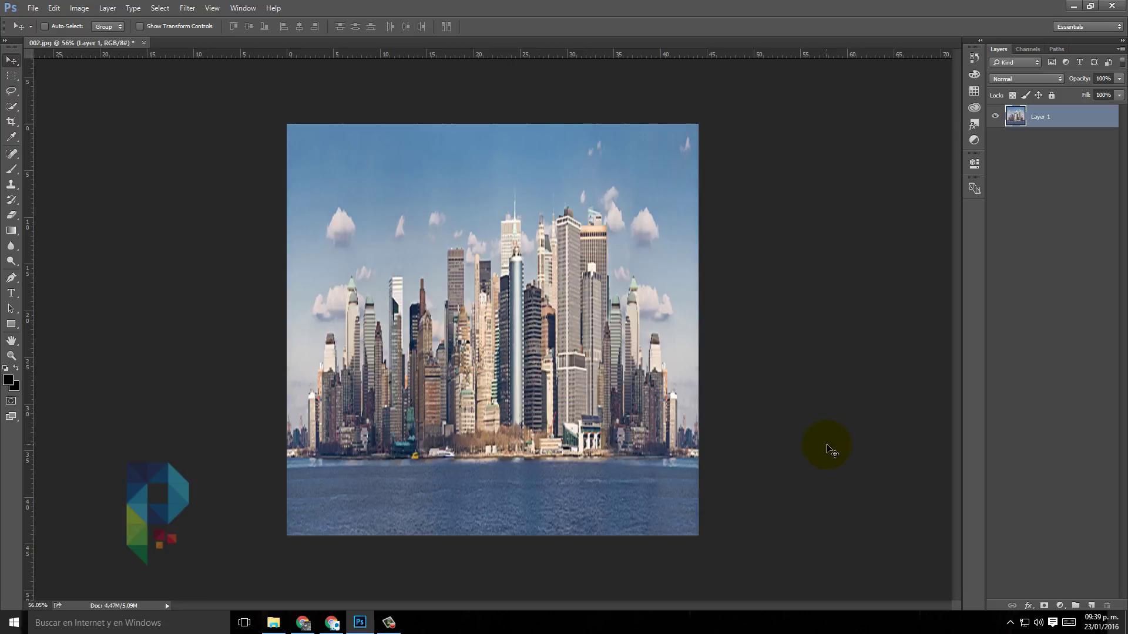
{"action": "left_click", "coordinate": [58, 8]}
{"action": "mouse_move", "coordinate": [72, 249]}
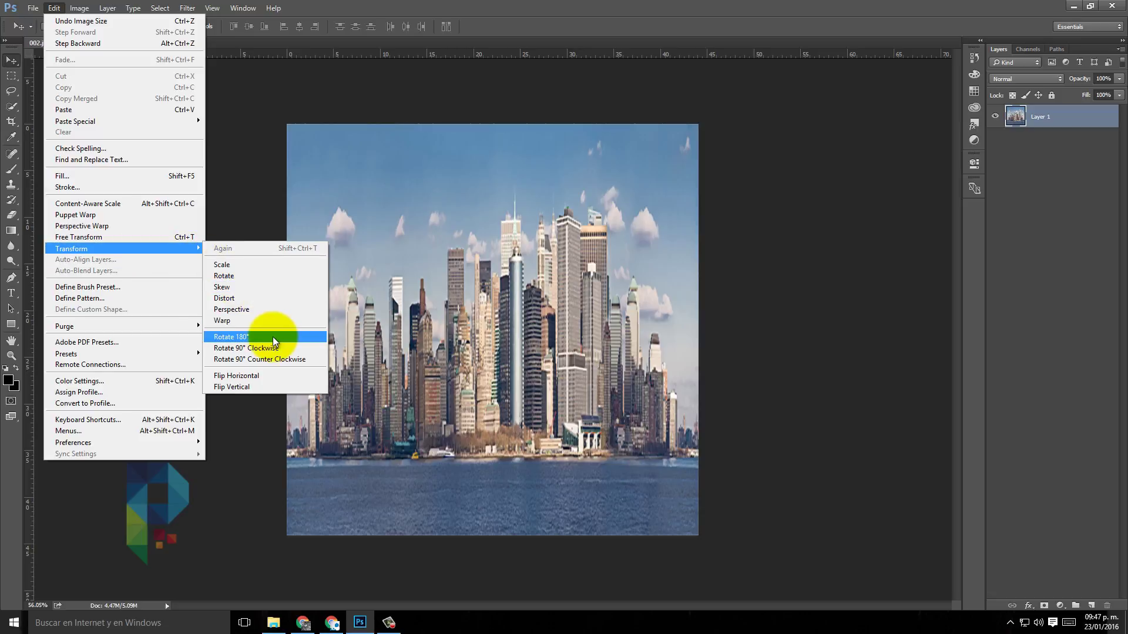
{"action": "left_click", "coordinate": [272, 337]}
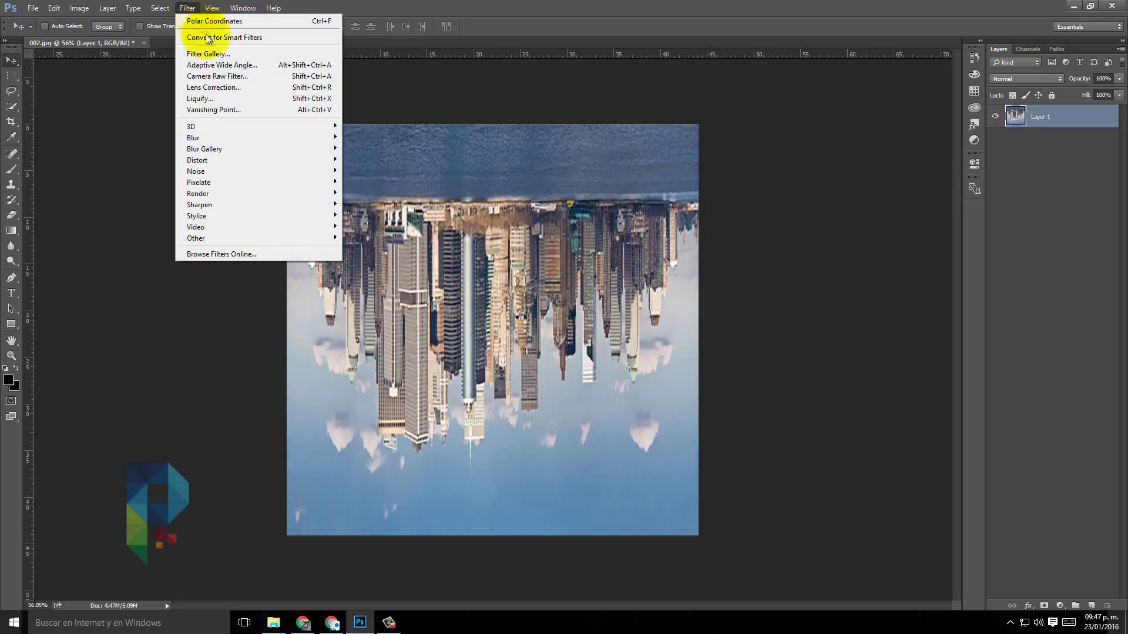
{"action": "mouse_move", "coordinate": [197, 160]}
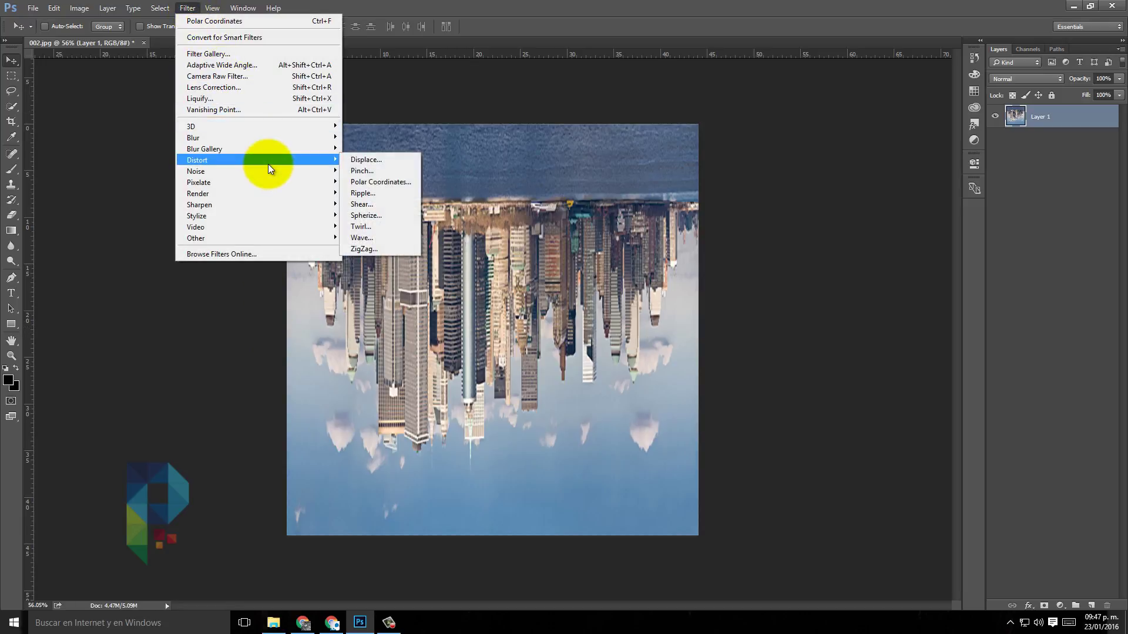
Step: Apply Polar Coordinates with Rectangular to Polar to the upside-down skyline
{"action": "left_click", "coordinate": [390, 186]}
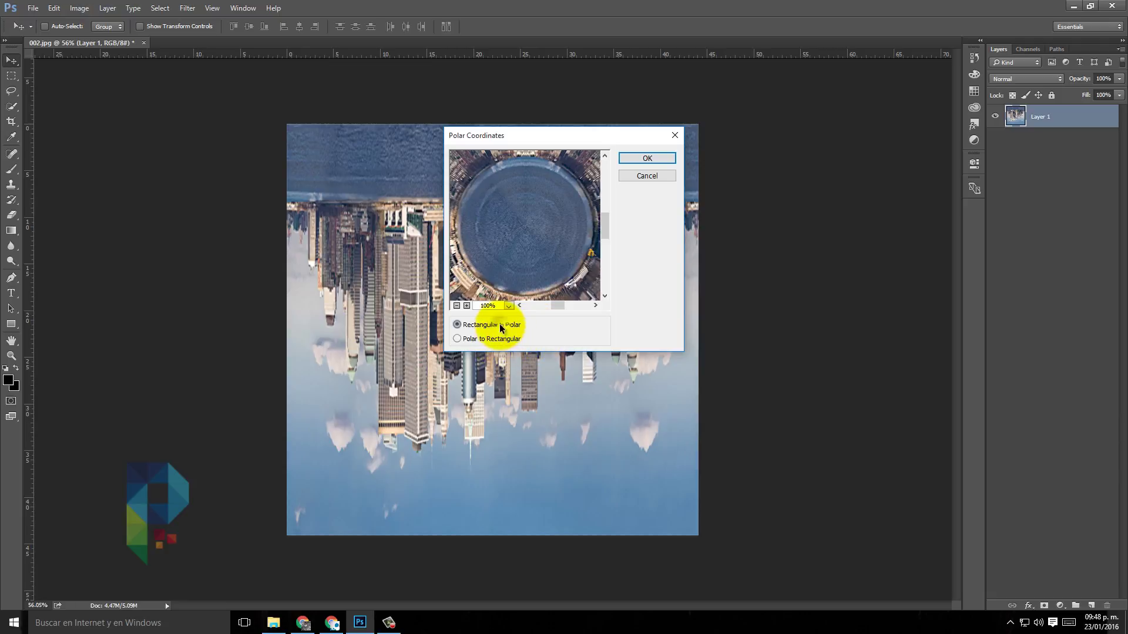
{"action": "left_click", "coordinate": [646, 159]}
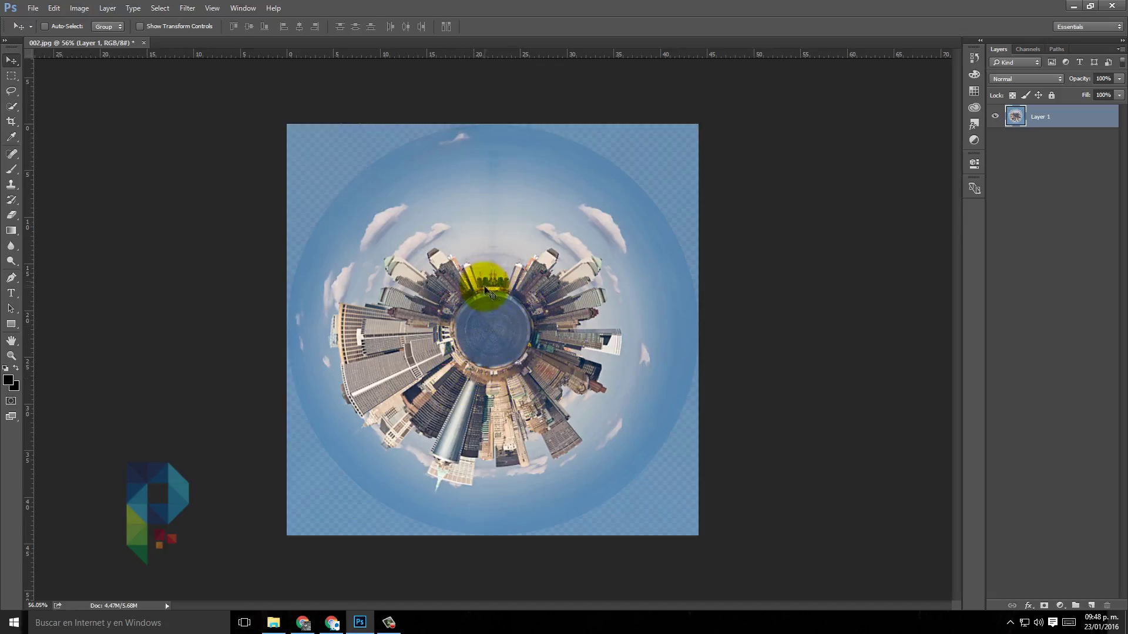
Step: Zoom in on the seam at the top of the planet and select the Clone Stamp tool
{"action": "scroll", "coordinate": [498, 301], "scroll_direction": "up", "scroll_amount": 1}
{"action": "scroll", "coordinate": [496, 294], "scroll_direction": "up", "scroll_amount": 2}
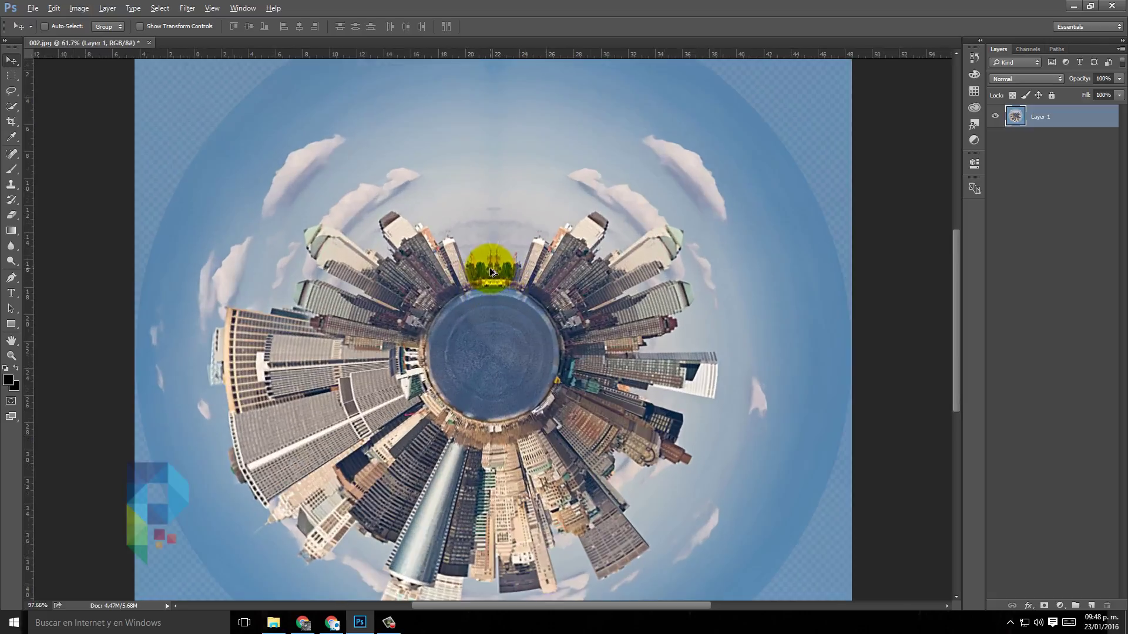
{"action": "scroll", "coordinate": [493, 282], "scroll_direction": "up", "scroll_amount": 2}
{"action": "scroll", "coordinate": [491, 271], "scroll_direction": "up", "scroll_amount": 2}
{"action": "scroll", "coordinate": [491, 271], "scroll_direction": "up", "scroll_amount": 1}
{"action": "scroll", "coordinate": [493, 275], "scroll_direction": "up", "scroll_amount": 1}
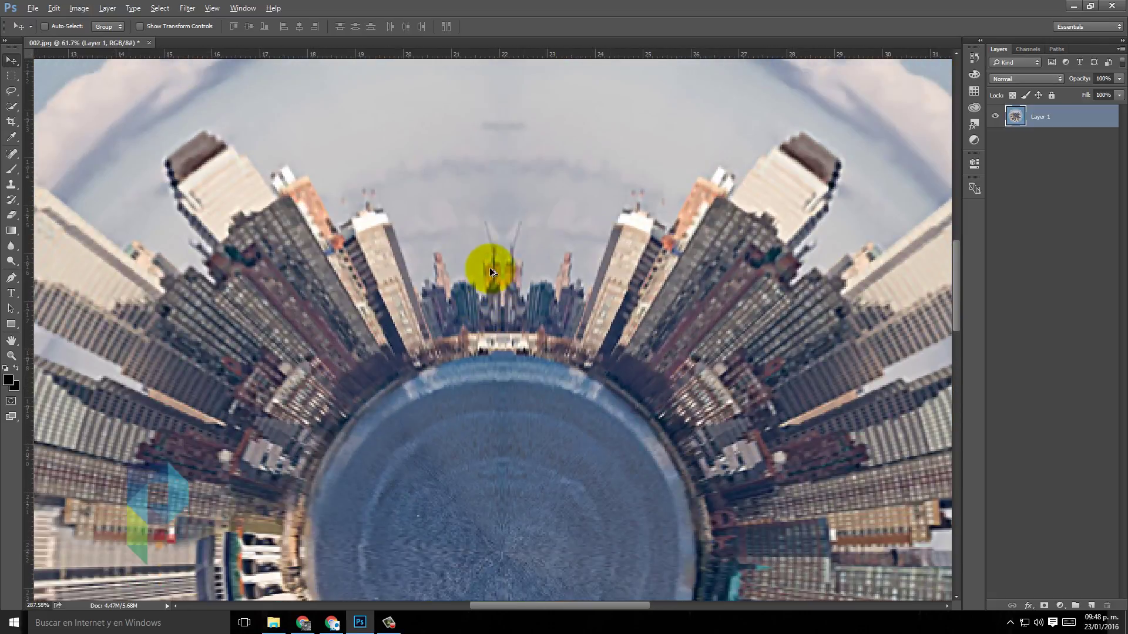
{"action": "scroll", "coordinate": [496, 279], "scroll_direction": "up", "scroll_amount": 1}
{"action": "scroll", "coordinate": [500, 281], "scroll_direction": "up", "scroll_amount": 1}
{"action": "scroll", "coordinate": [499, 281], "scroll_direction": "down", "scroll_amount": 1}
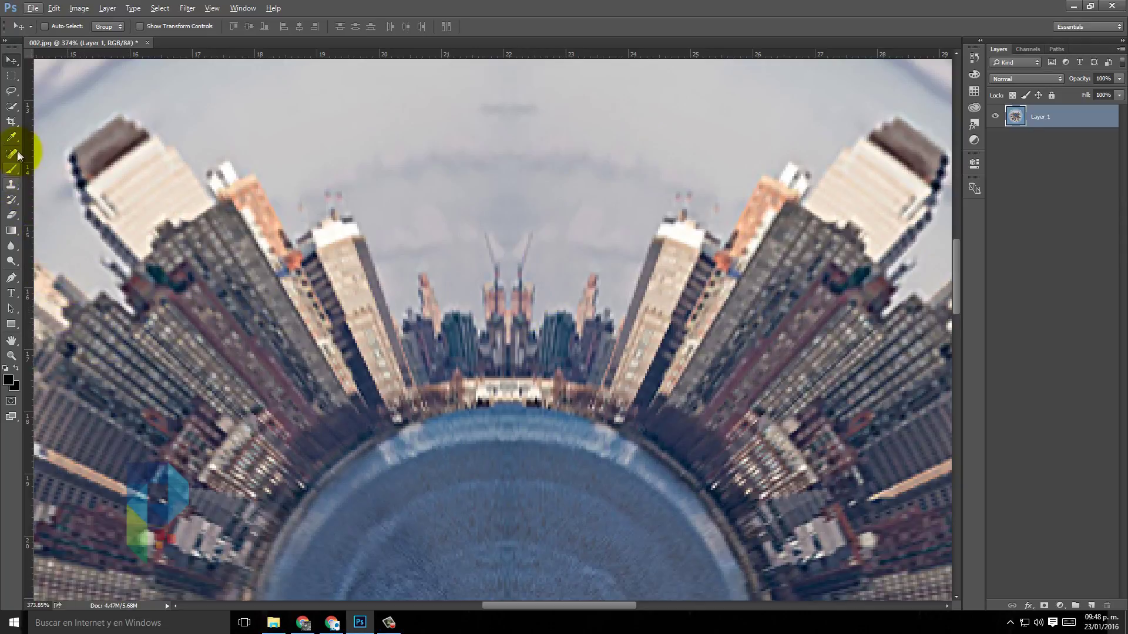
{"action": "left_click", "coordinate": [19, 184]}
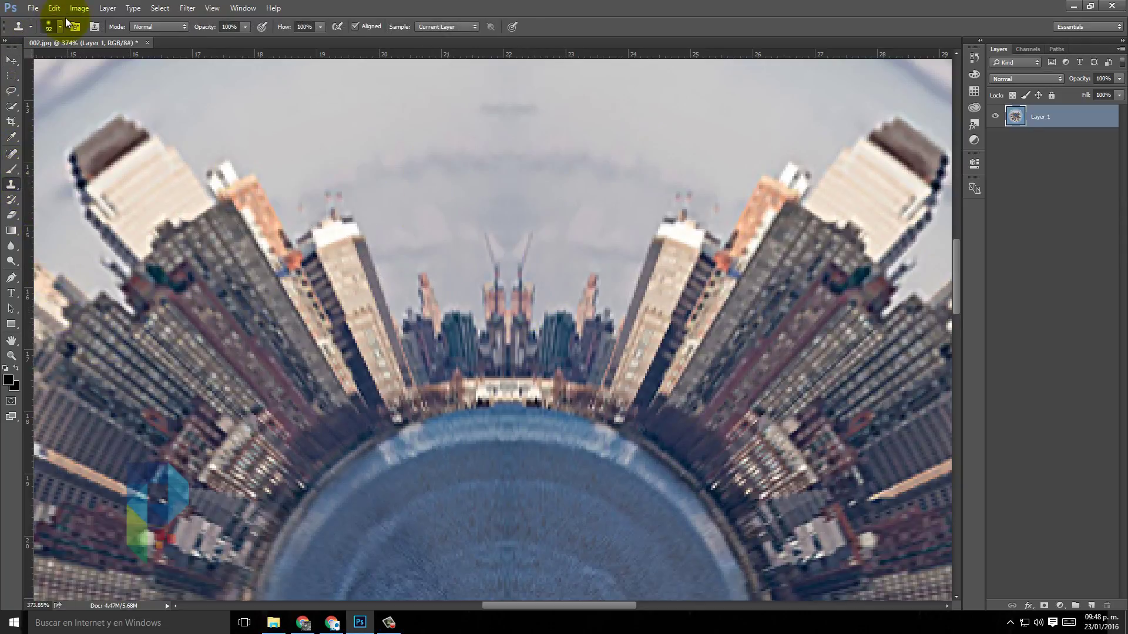
Step: Set the Clone Stamp brush to 27 px and clone sky over the seam above the towers
{"action": "left_click", "coordinate": [56, 26]}
{"action": "left_click_drag", "start_coordinate": [98, 63], "coordinate": [86, 64]}
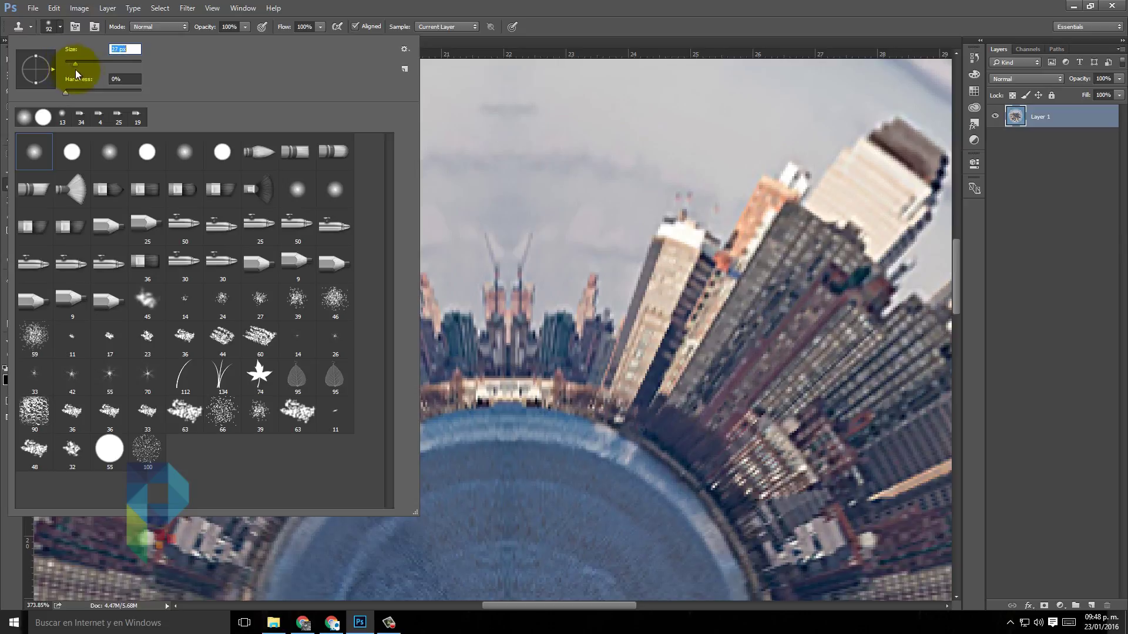
{"action": "left_click", "coordinate": [464, 173]}
{"action": "mouse_move", "coordinate": [446, 226]}
{"action": "left_mouse_down"}
{"action": "mouse_move", "coordinate": [483, 249]}
{"action": "mouse_move", "coordinate": [488, 284]}
{"action": "mouse_move", "coordinate": [475, 234]}
{"action": "mouse_move", "coordinate": [472, 282]}
{"action": "mouse_move", "coordinate": [486, 294]}
{"action": "left_mouse_up"}
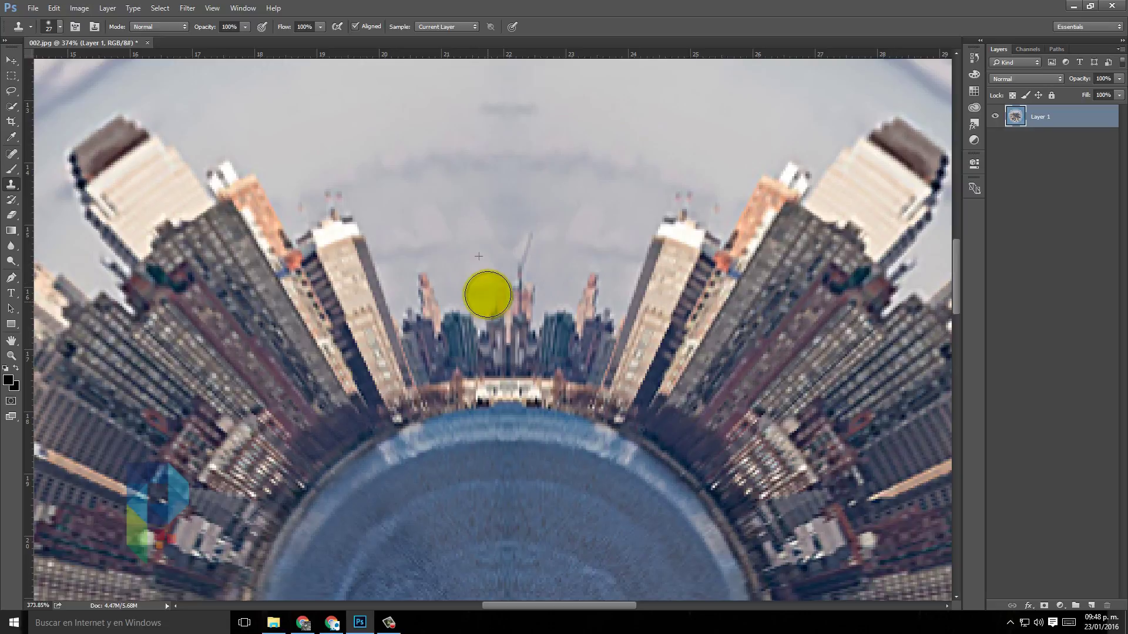
{"action": "scroll", "coordinate": [588, 235], "scroll_direction": "down", "scroll_amount": 3}
{"action": "left_click_drag", "start_coordinate": [521, 284], "coordinate": [516, 293]}
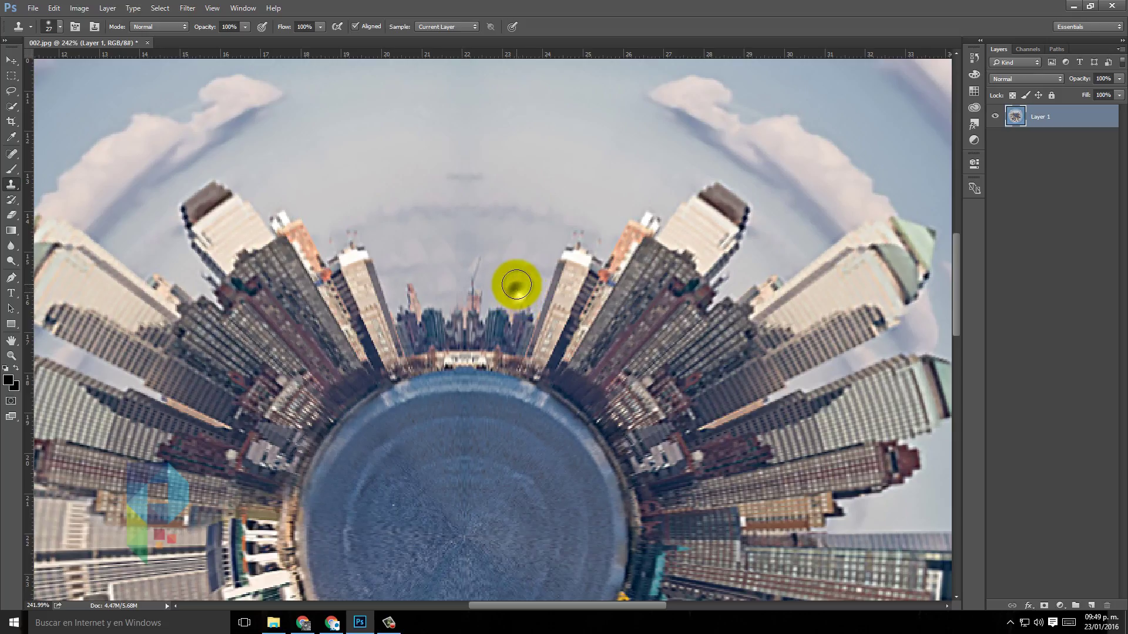
Step: Paint cloned sky over the grey blob near the tower tops
{"action": "scroll", "coordinate": [515, 293], "scroll_direction": "down", "scroll_amount": 2}
{"action": "scroll", "coordinate": [515, 293], "scroll_direction": "down", "scroll_amount": 2}
{"action": "mouse_move", "coordinate": [515, 293]}
{"action": "left_mouse_down"}
{"action": "mouse_move", "coordinate": [481, 235]}
{"action": "mouse_move", "coordinate": [468, 249]}
{"action": "left_mouse_up"}
{"action": "scroll", "coordinate": [468, 249], "scroll_direction": "down", "scroll_amount": 1}
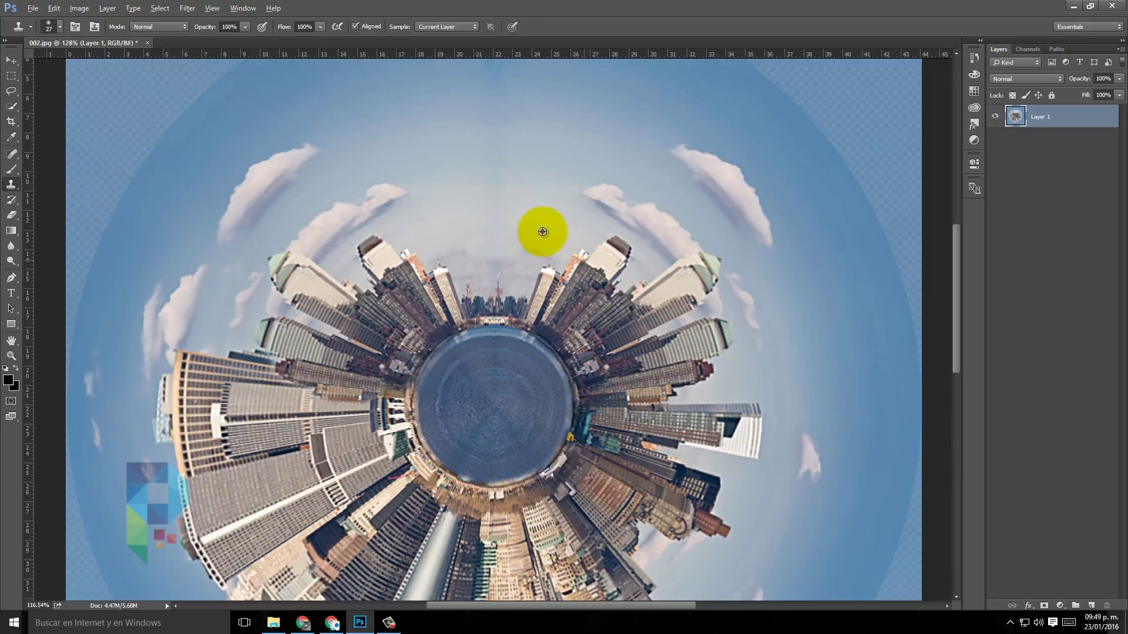
{"action": "scroll", "coordinate": [468, 249], "scroll_direction": "up", "scroll_amount": 3}
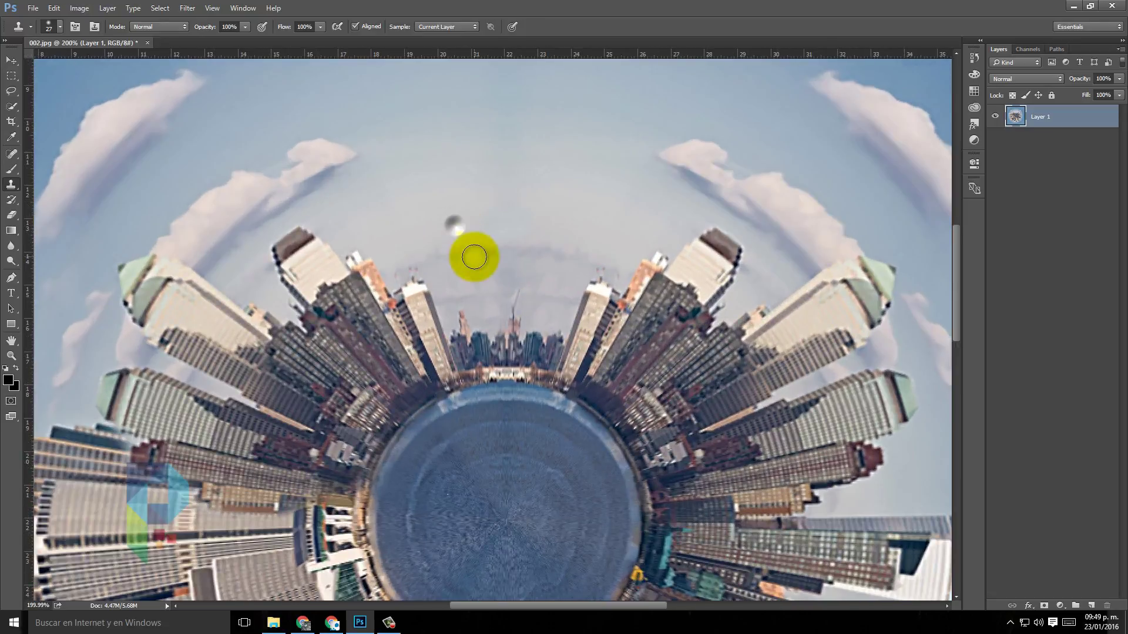
Step: Enlarge the brush to 82 px, zoom out to the whole image and return to the Move tool
{"action": "left_click", "coordinate": [60, 26]}
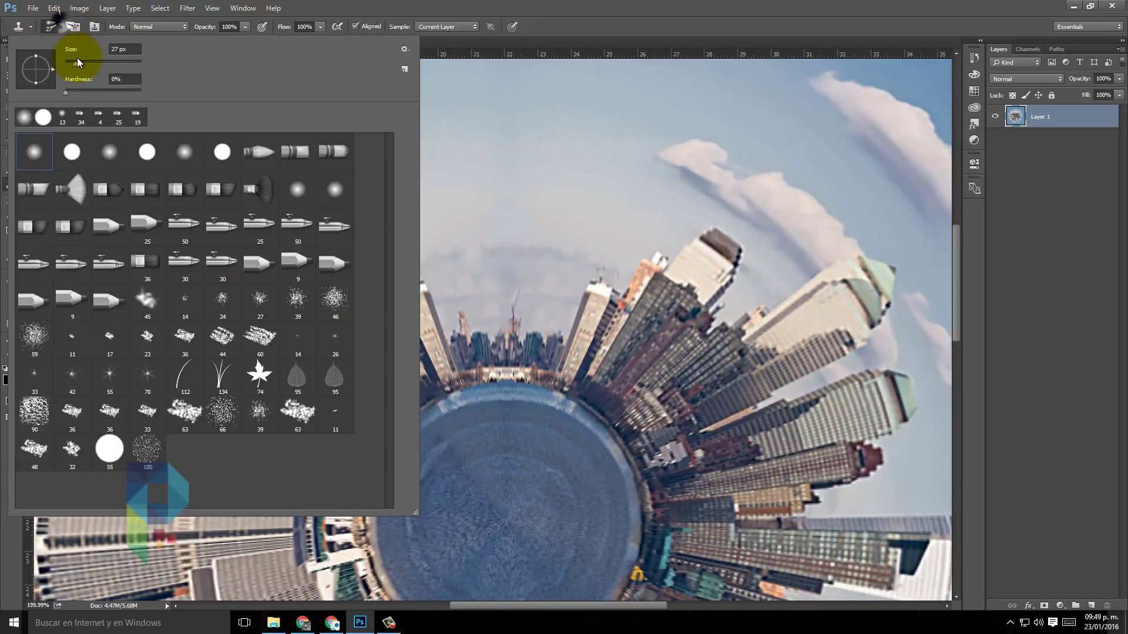
{"action": "left_click_drag", "start_coordinate": [76, 61], "coordinate": [96, 62]}
{"action": "key", "text": "Return"}
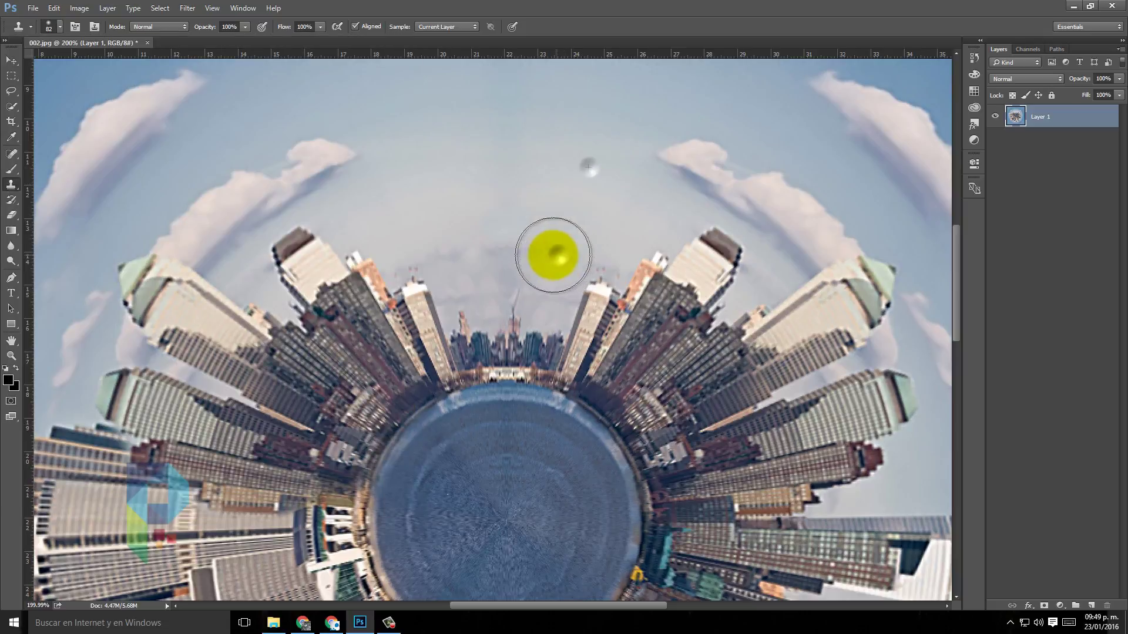
{"action": "key", "text": "ctrl+0"}
{"action": "key", "text": "v"}
{"action": "key", "text": "alt"}
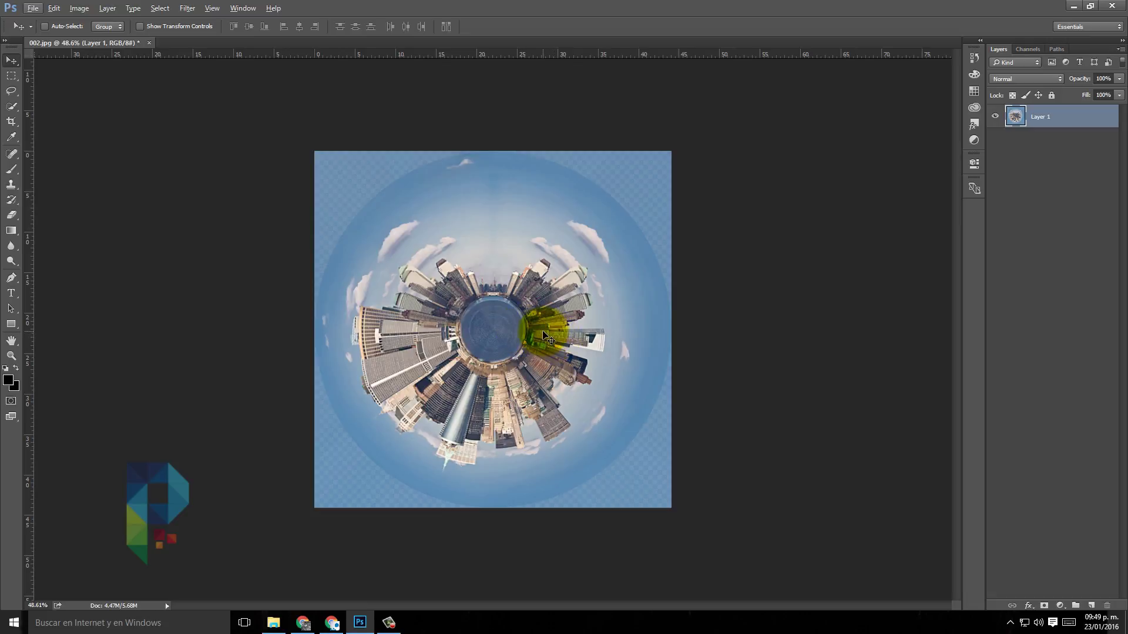
Step: Revert the History to the upright square Image Size state before the rotation
{"action": "left_click", "coordinate": [974, 74]}
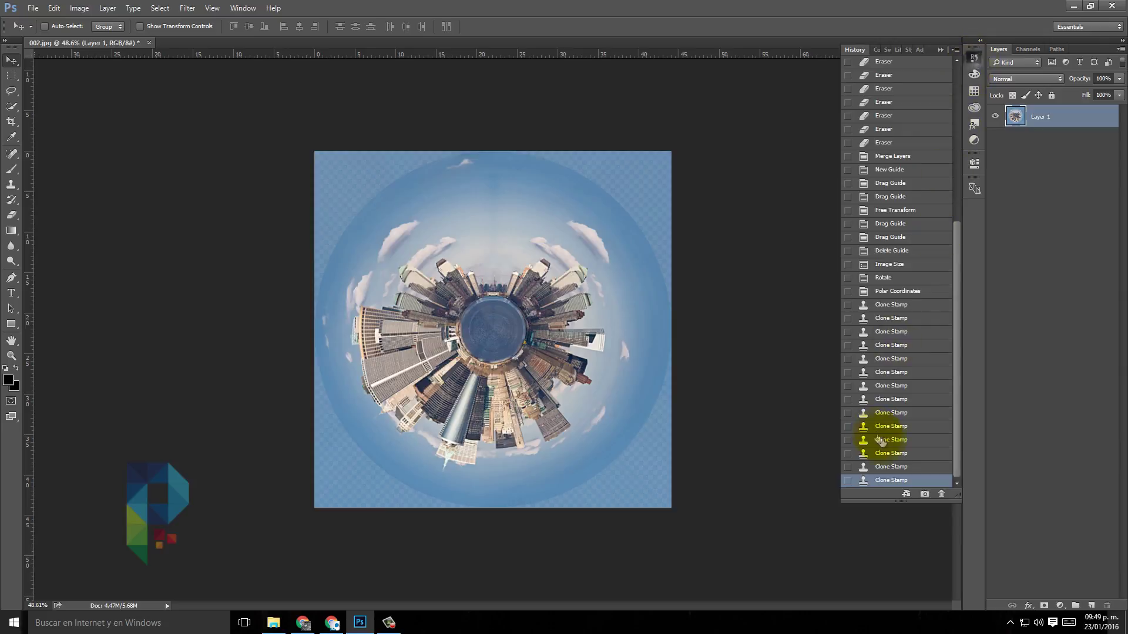
{"action": "left_click", "coordinate": [902, 278]}
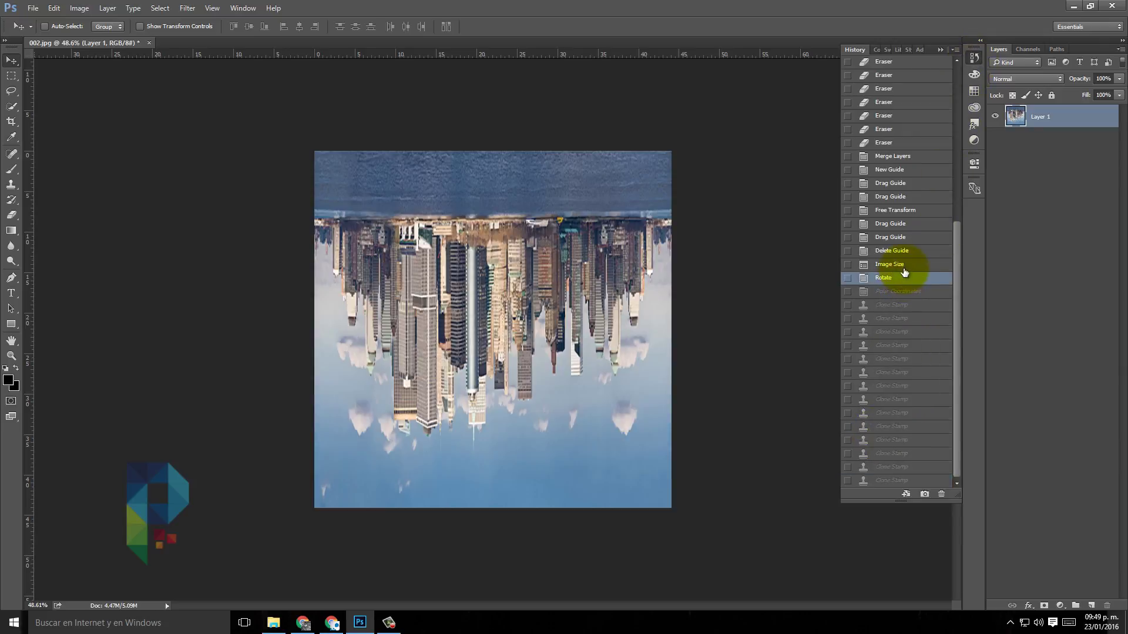
{"action": "left_click", "coordinate": [898, 264]}
{"action": "left_click", "coordinate": [940, 51]}
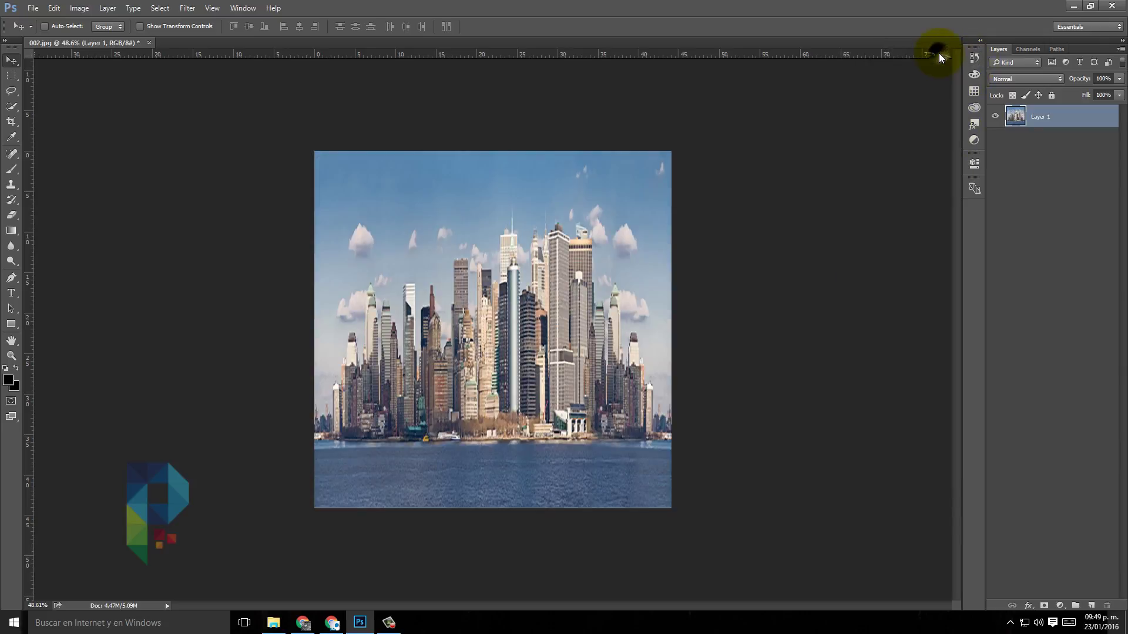
Step: Apply Polar Coordinates with Rectangular to Polar to the upright square skyline
{"action": "left_click", "coordinate": [187, 7]}
{"action": "mouse_move", "coordinate": [197, 159]}
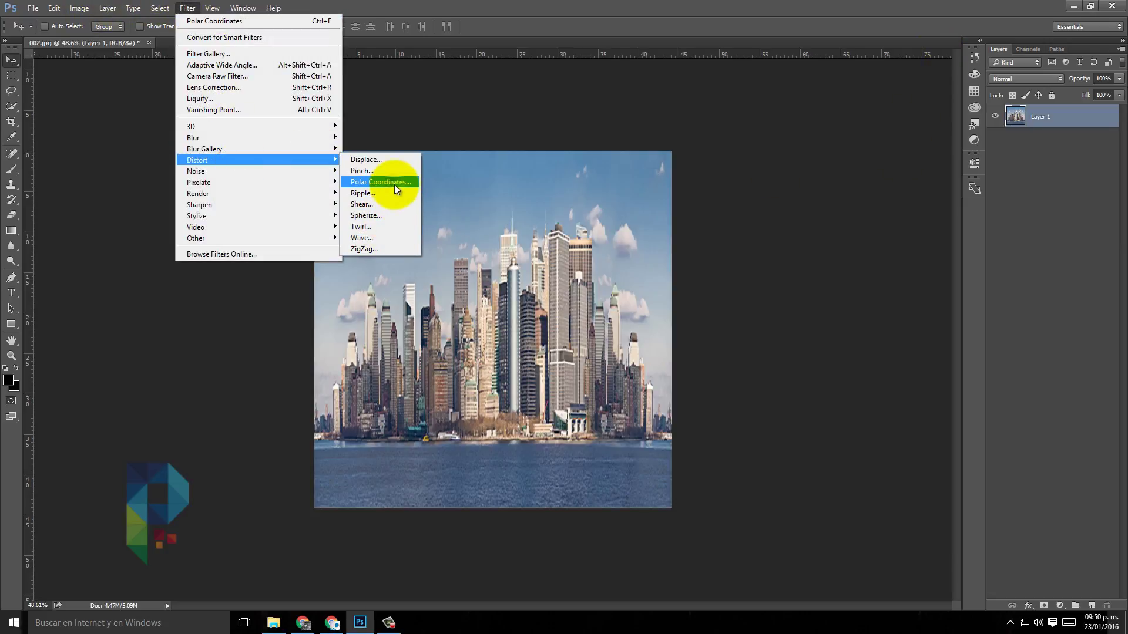
{"action": "left_click", "coordinate": [394, 183]}
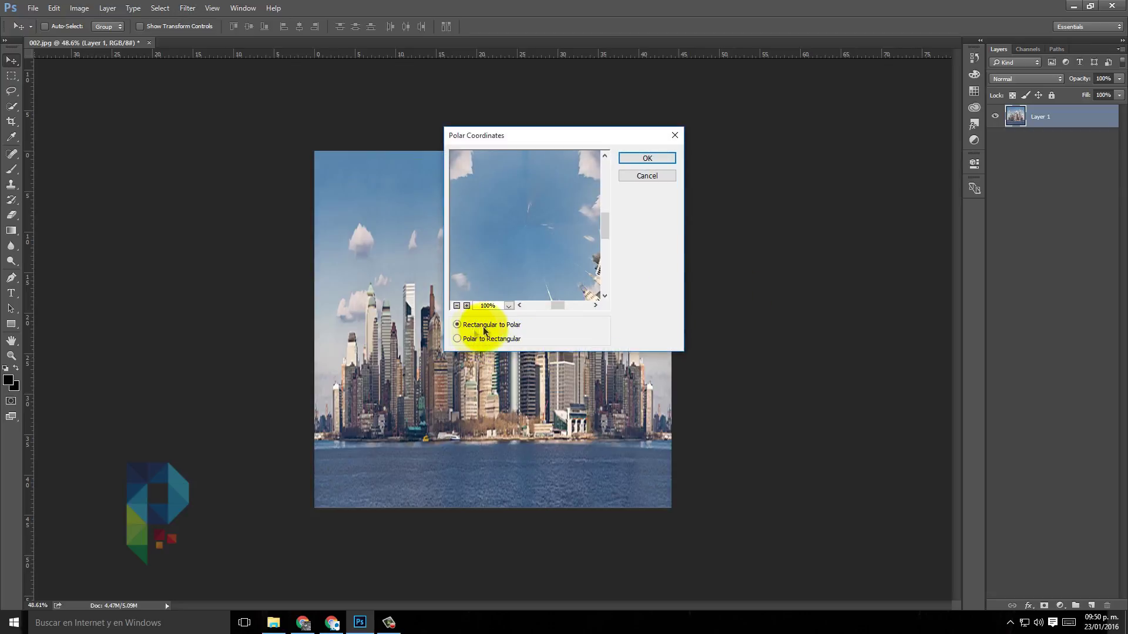
{"action": "left_click", "coordinate": [648, 159]}
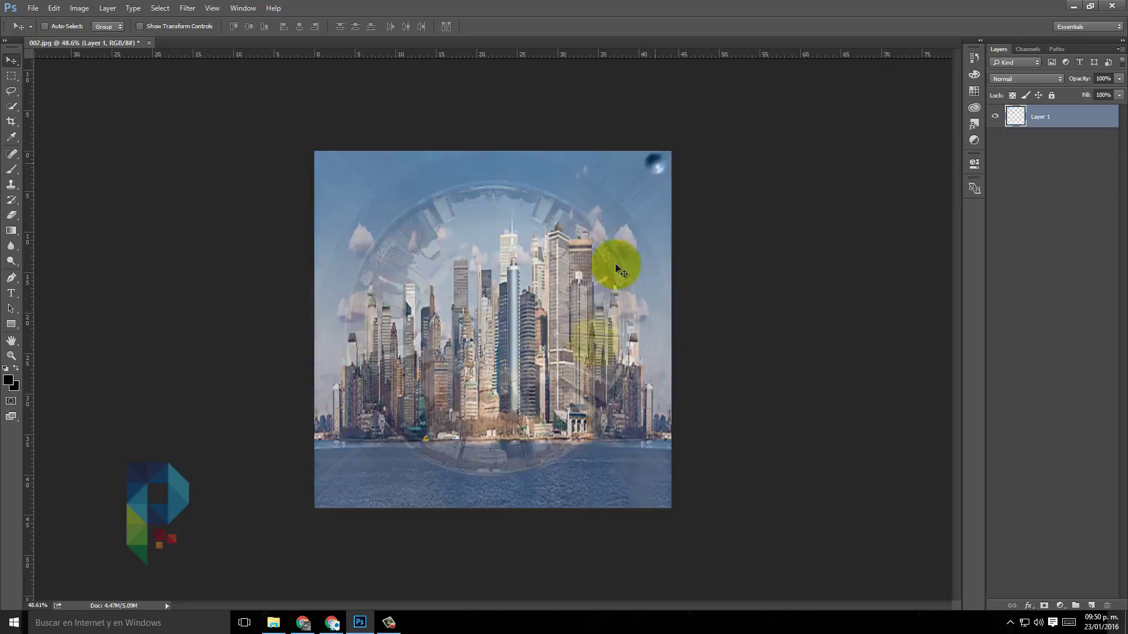